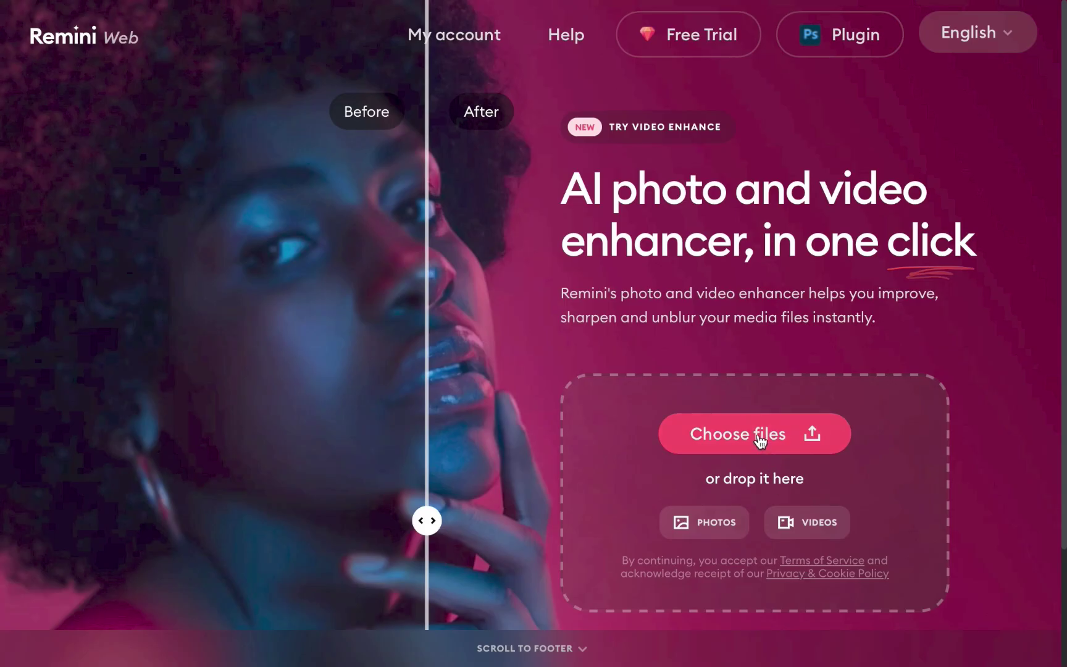
- Upload pexels-cottonbro-studio-7221112.jpg to Remini Web for enhancement
{"action": "left_click", "coordinate": [761, 439]}
{"action": "left_click", "coordinate": [986, 570]}
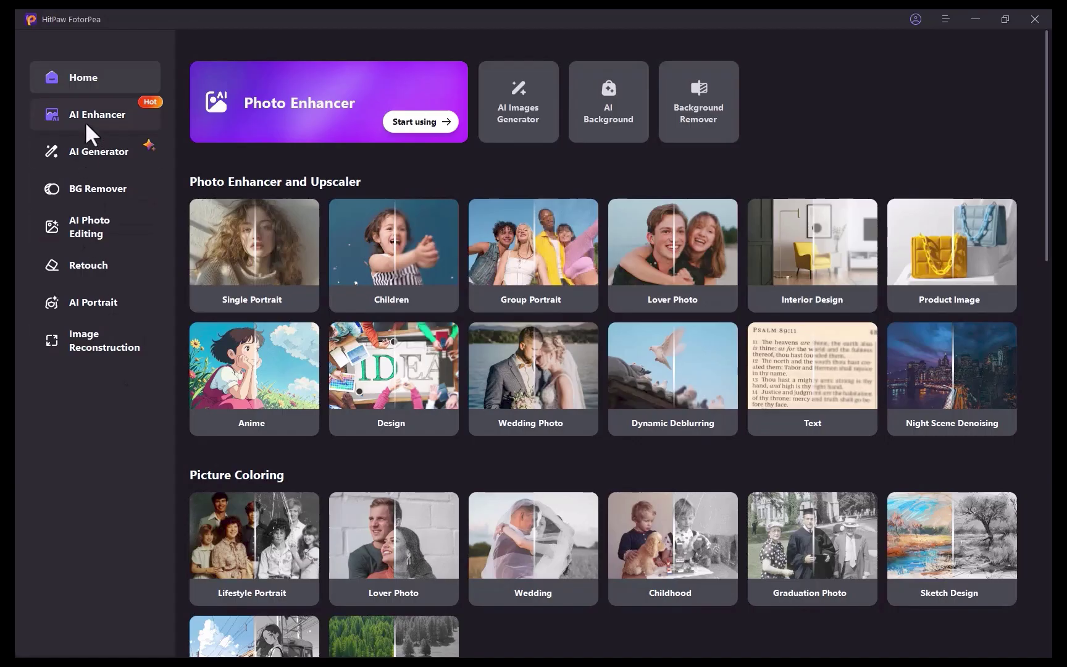
- Import all seven portraits into AI Enhancer and expand the Face Model options
{"action": "left_click", "coordinate": [88, 121]}
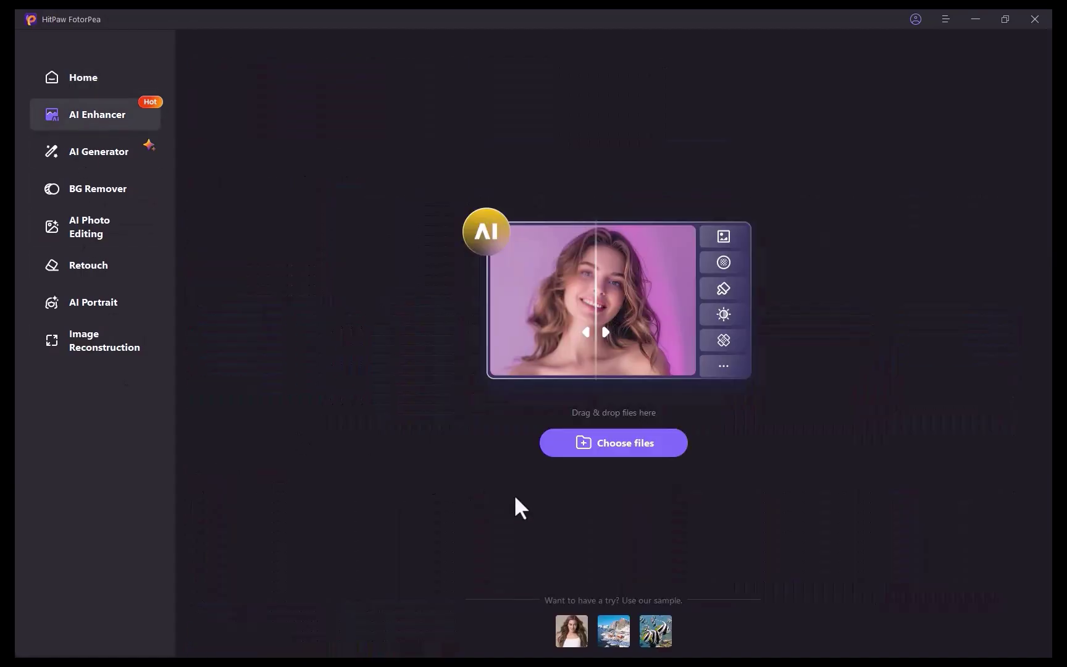
{"action": "left_click", "coordinate": [627, 448]}
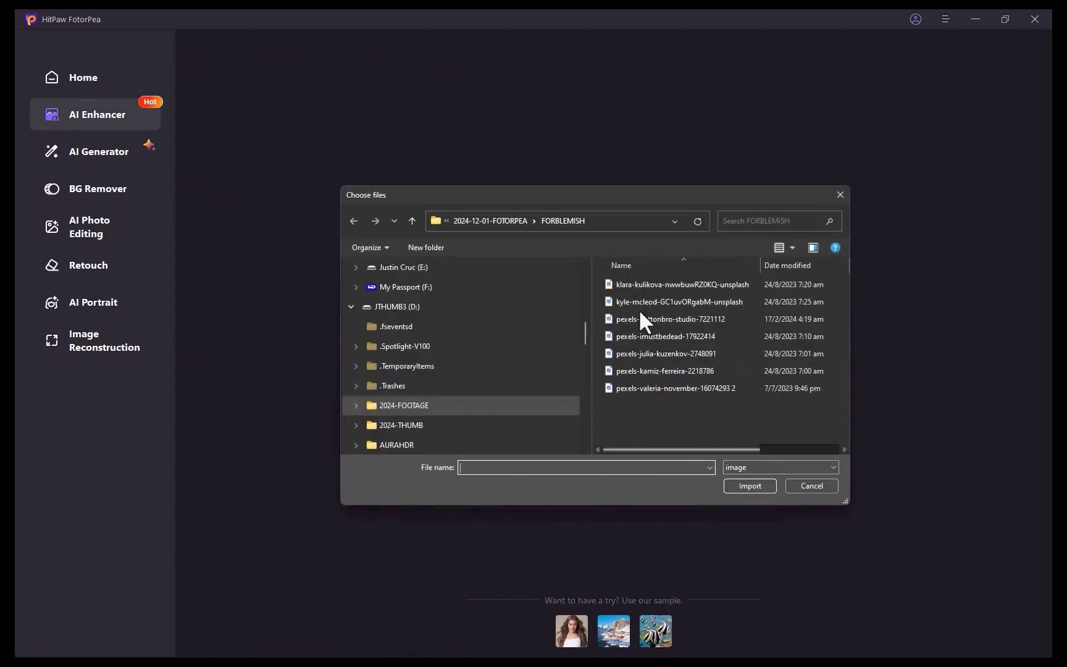
{"action": "left_click", "coordinate": [642, 387], "text": "shift"}
{"action": "left_click", "coordinate": [750, 485]}
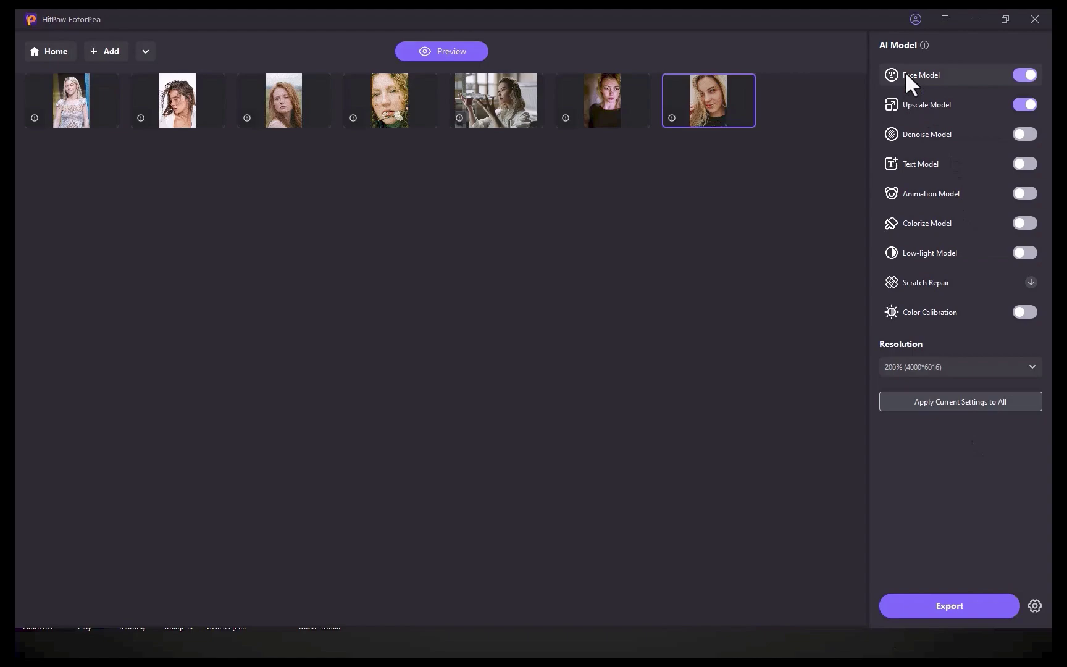
{"action": "left_click", "coordinate": [905, 73]}
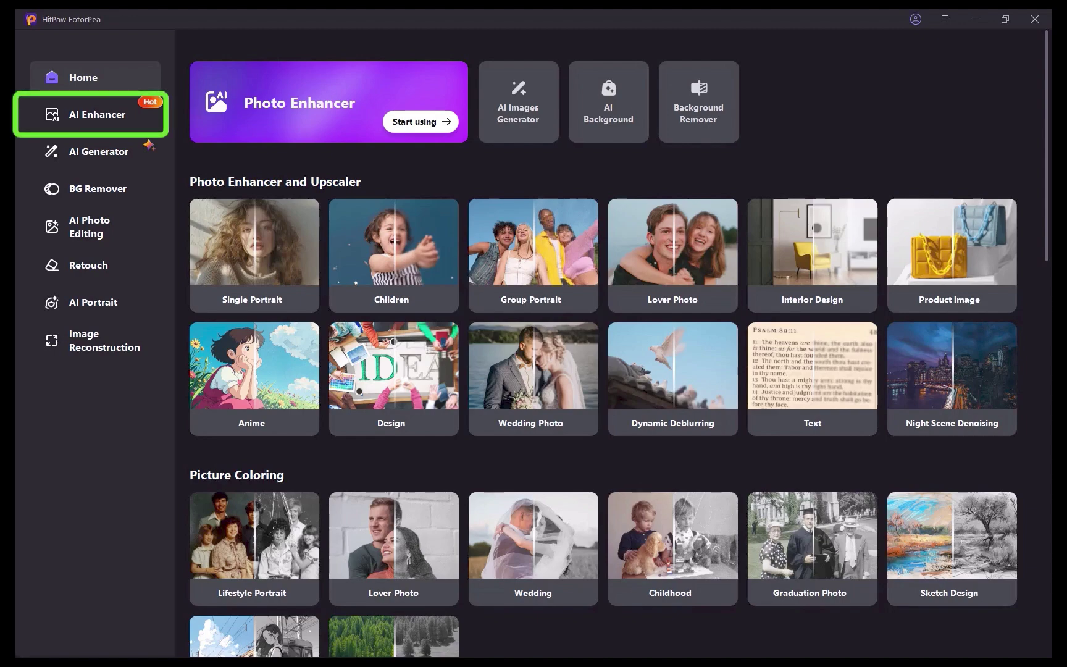
- Reload the seven portraits into AI Enhancer and expand the Face Model row, set to Soft
{"action": "left_click", "coordinate": [85, 121]}
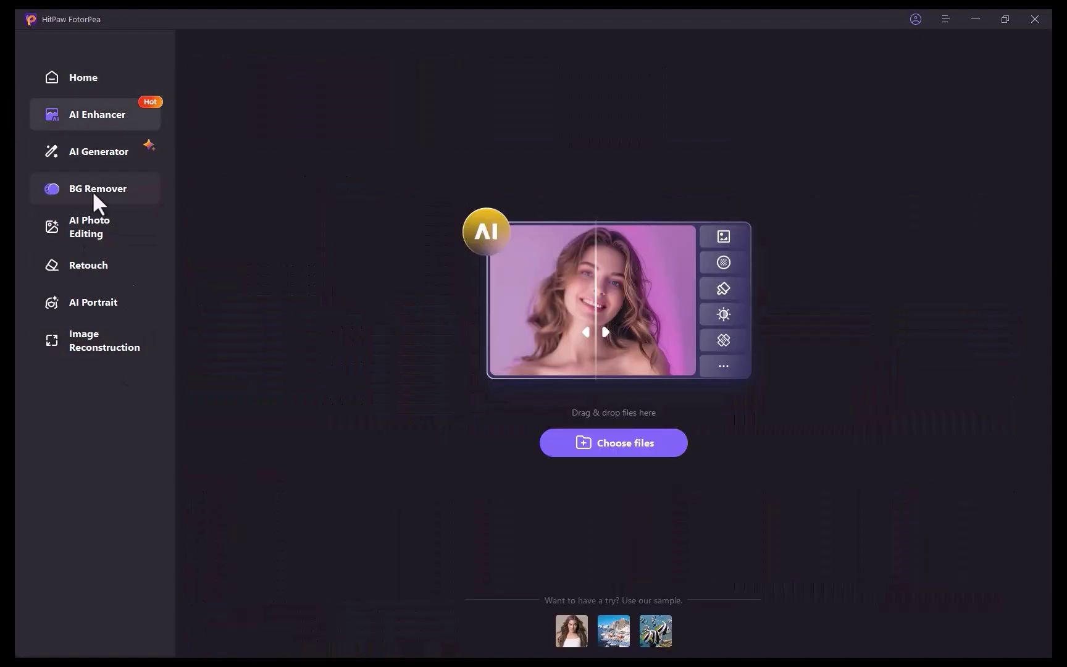
{"action": "left_click", "coordinate": [629, 448]}
{"action": "left_click", "coordinate": [654, 388], "text": "shift"}
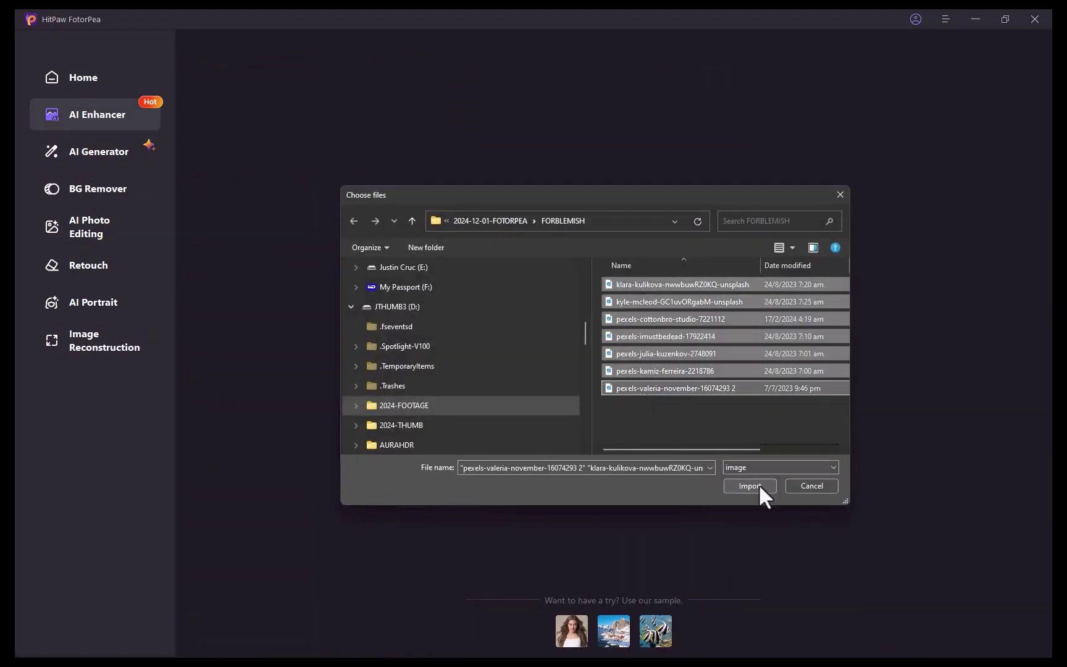
{"action": "left_click", "coordinate": [751, 486]}
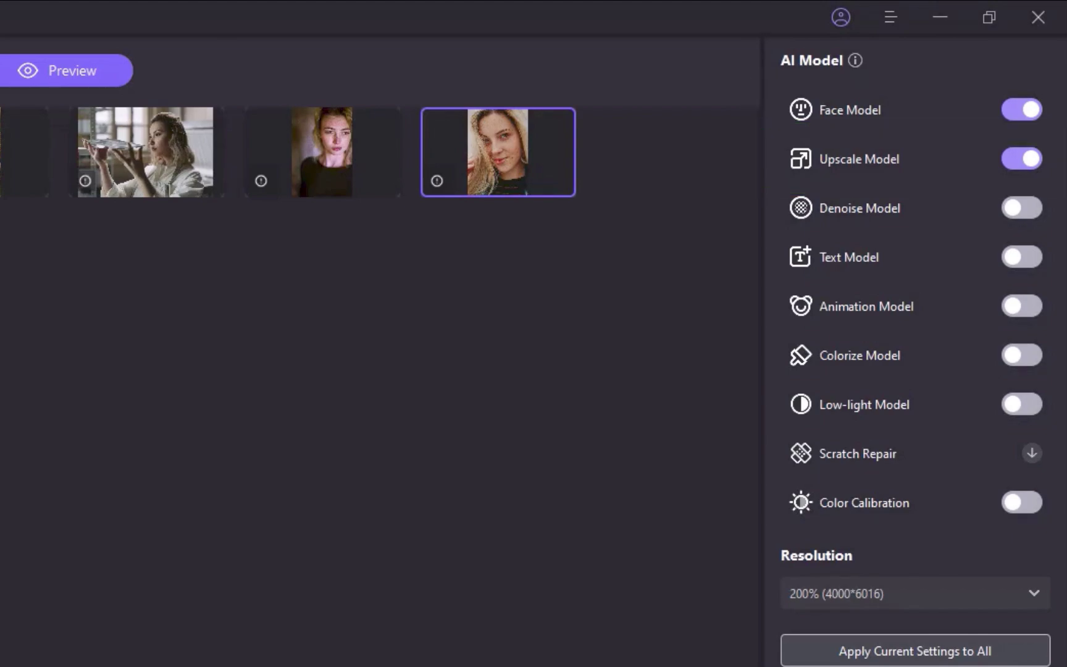
{"action": "left_click", "coordinate": [831, 116]}
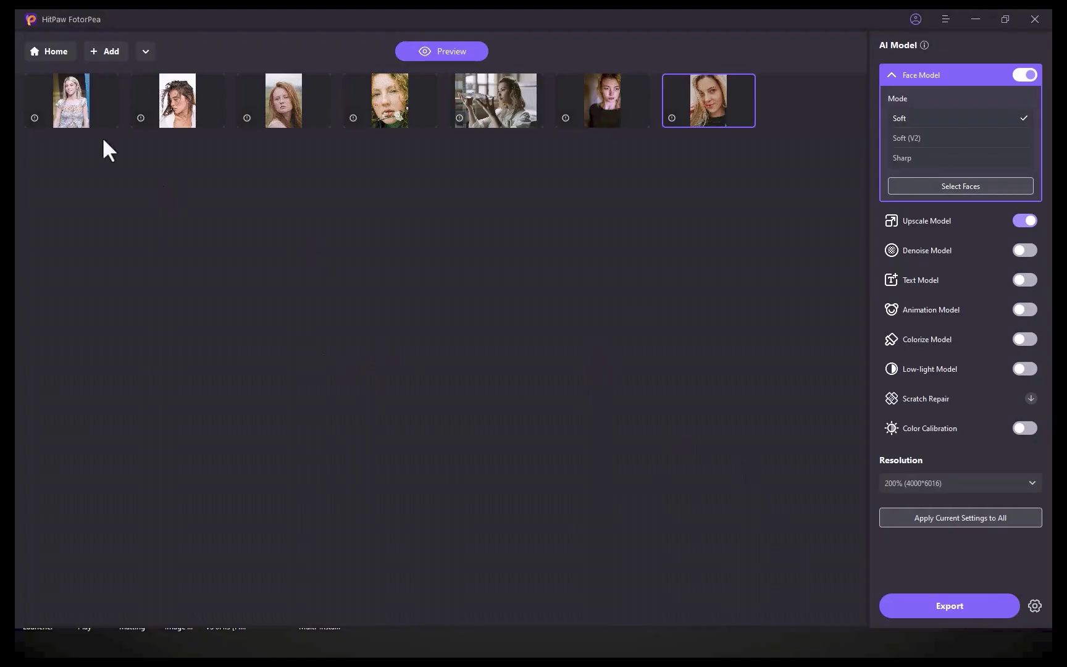
- Preview the blonde woman's enhanced portrait at 200% and zoom into her face
{"action": "left_click", "coordinate": [65, 100]}
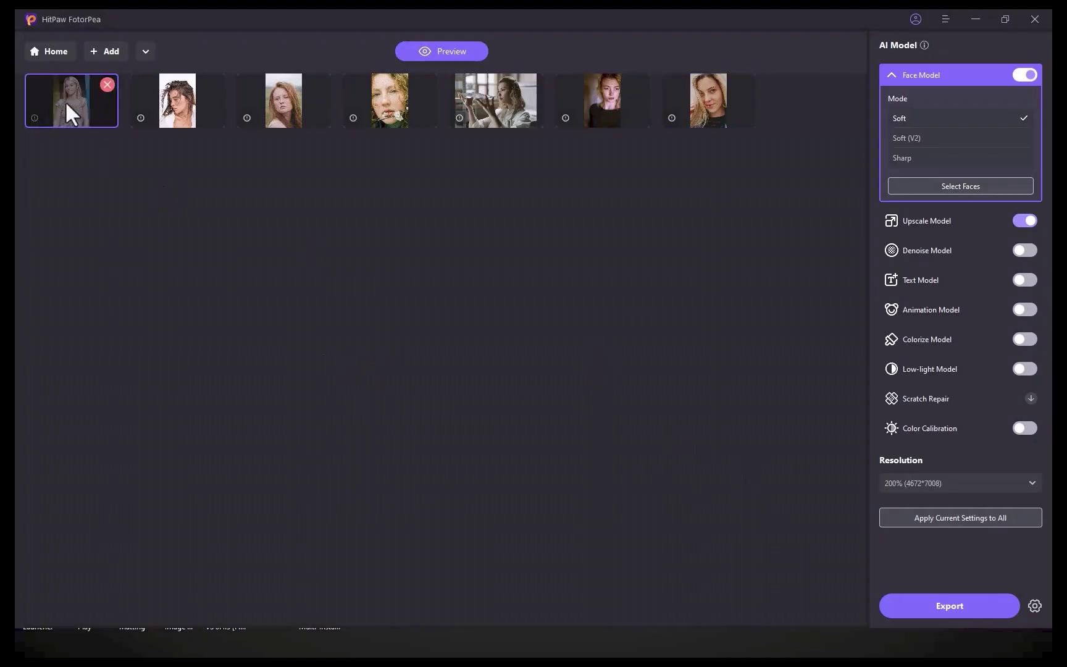
{"action": "left_click", "coordinate": [442, 52]}
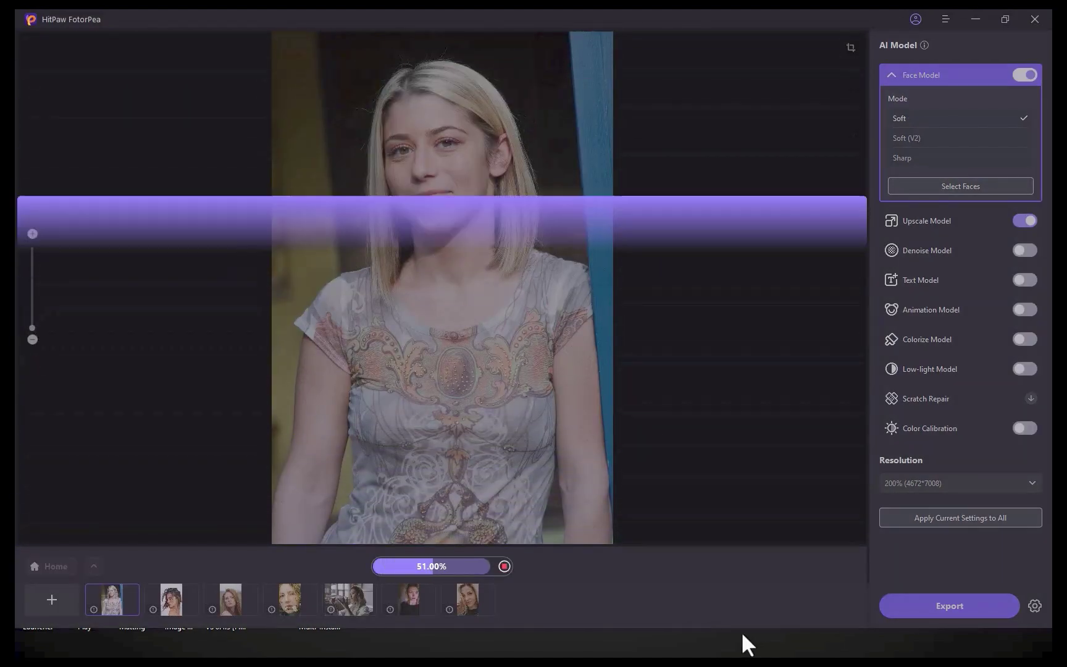
{"action": "scroll", "coordinate": [220, 145], "scroll_direction": "up", "scroll_amount": 3}
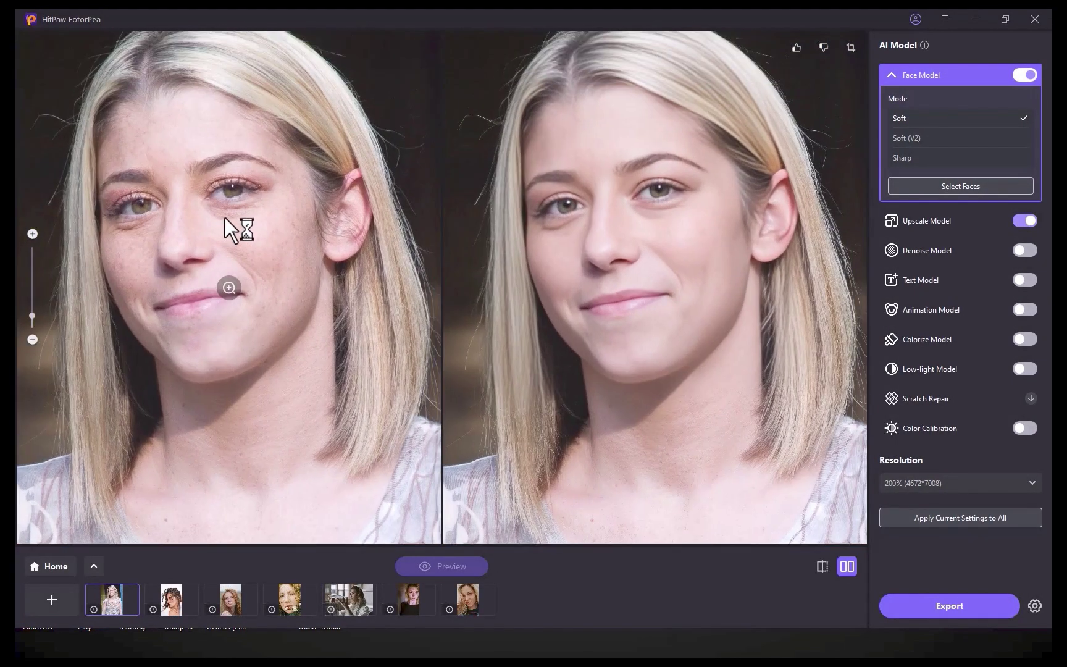
{"action": "left_click_drag", "start_coordinate": [225, 217], "coordinate": [238, 294]}
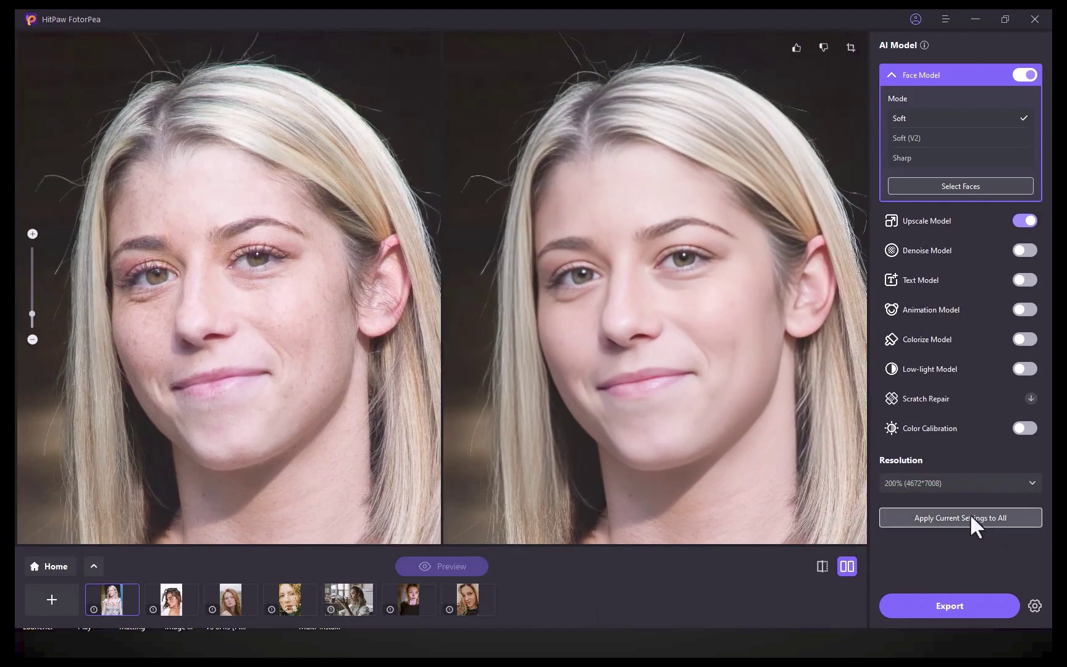
- Apply the current enhancement settings to all seven photos and export them
{"action": "left_click", "coordinate": [970, 517]}
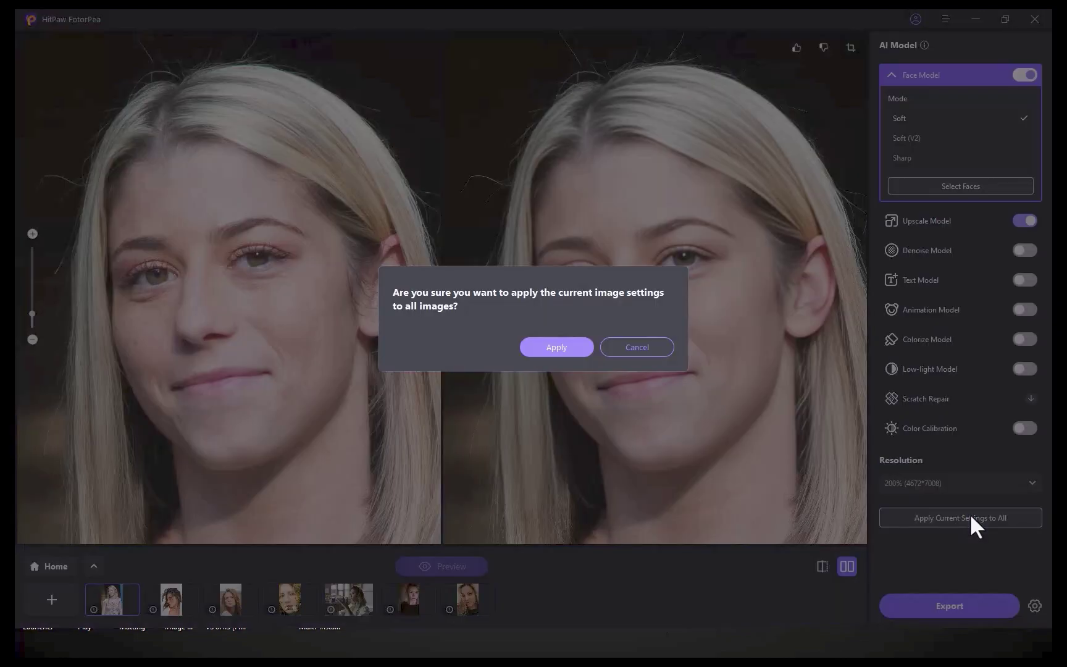
{"action": "left_click", "coordinate": [557, 349]}
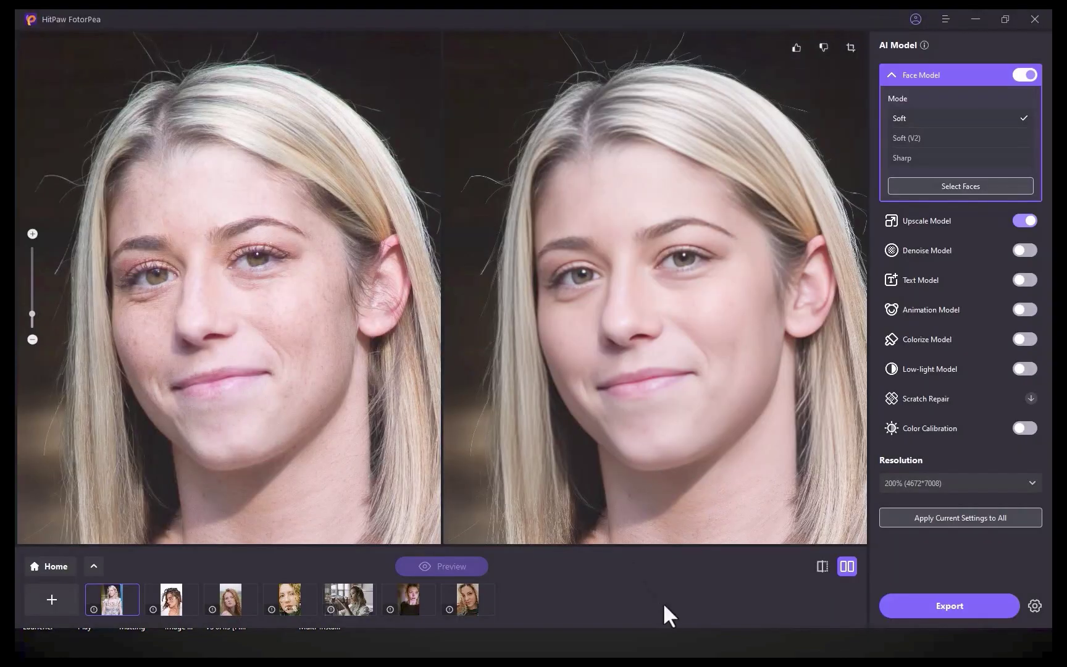
{"action": "left_click", "coordinate": [931, 605]}
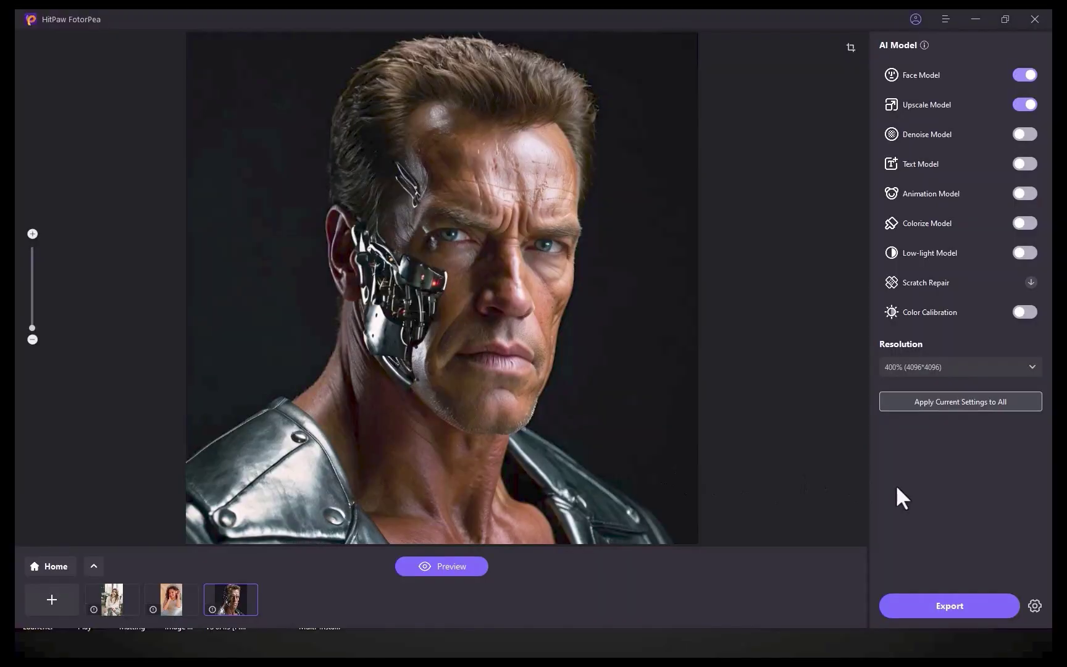
- Switch the cyborg portrait's Face Model to Sharp and preview the result
{"action": "left_click", "coordinate": [919, 76]}
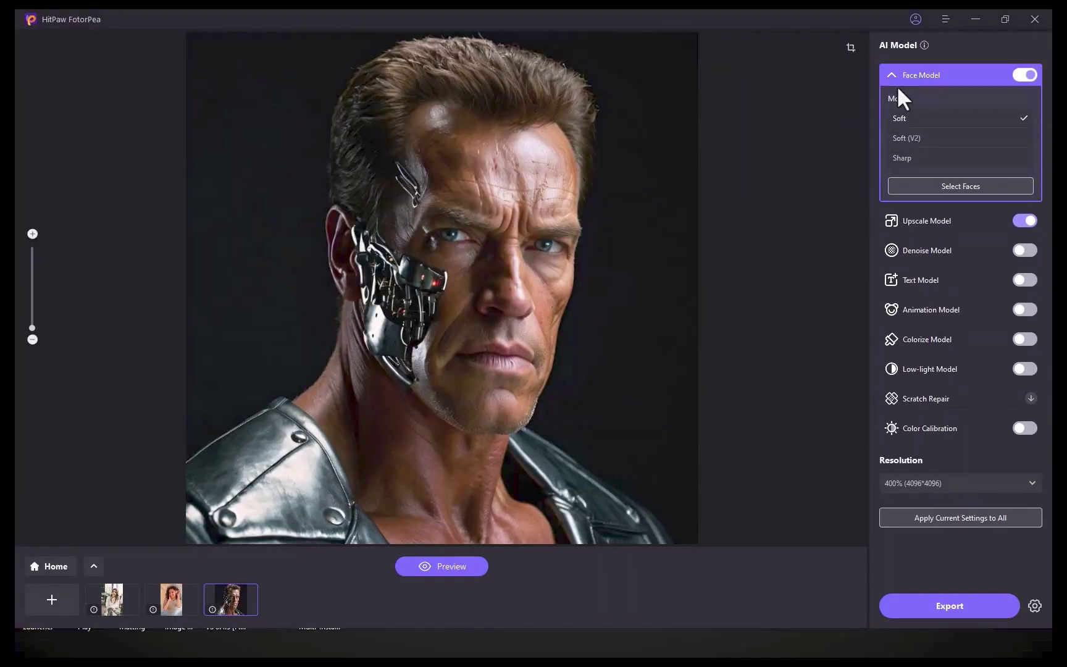
{"action": "left_click", "coordinate": [901, 161]}
{"action": "left_click", "coordinate": [443, 567]}
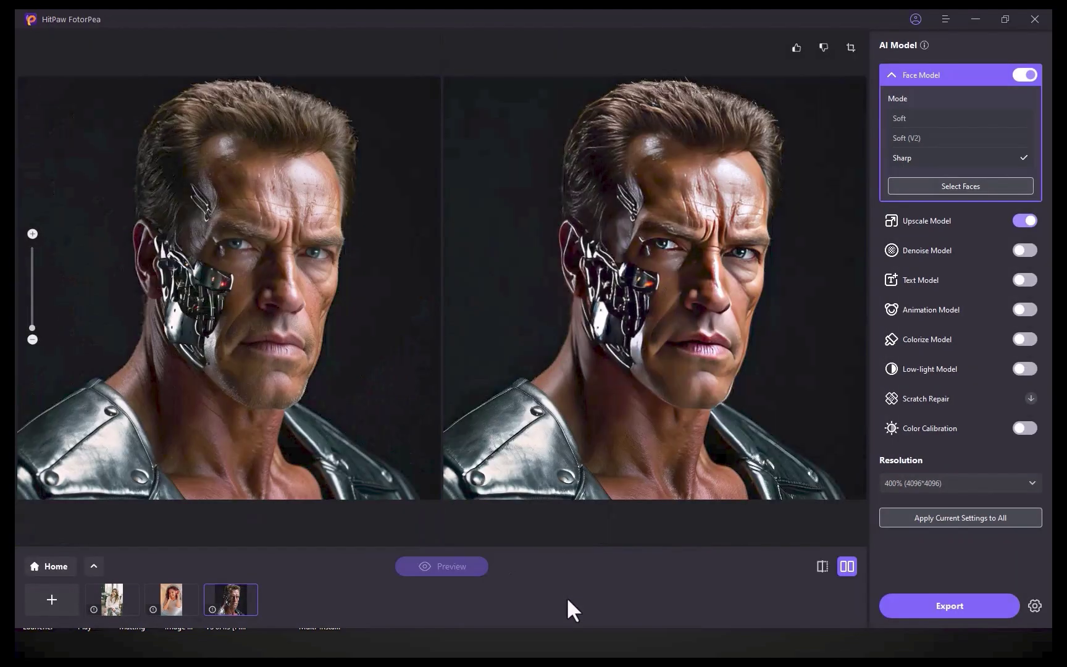
{"action": "scroll", "coordinate": [256, 362], "scroll_direction": "up", "scroll_amount": 3}
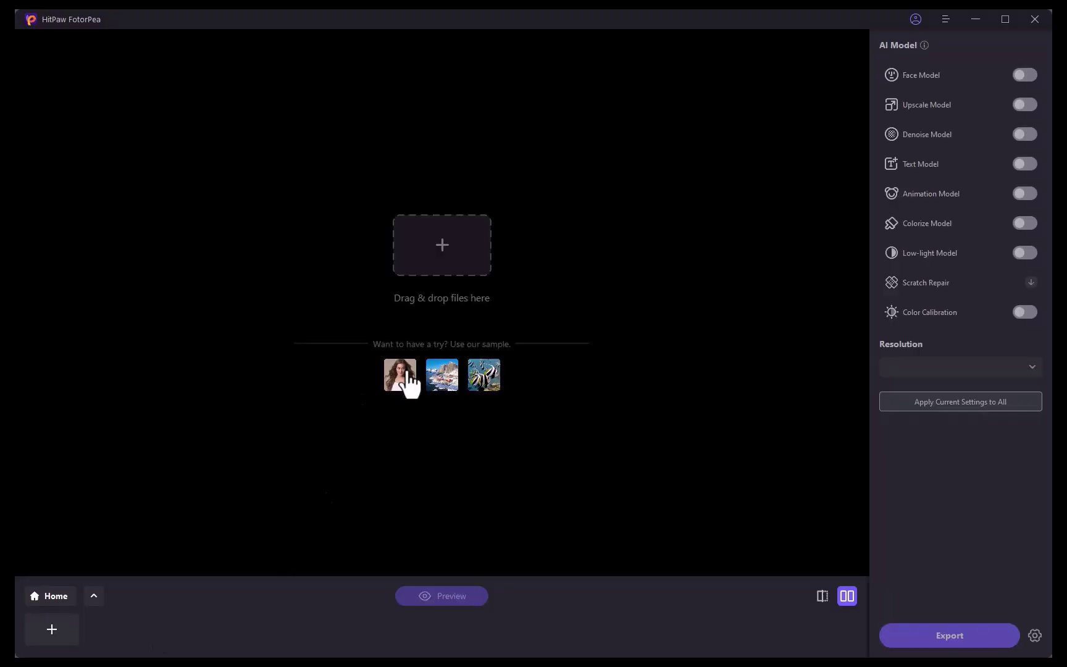
- Load the sample portrait with Sharp face mode and a custom 4000×3060 output size
{"action": "left_click", "coordinate": [400, 374]}
{"action": "left_click", "coordinate": [939, 74]}
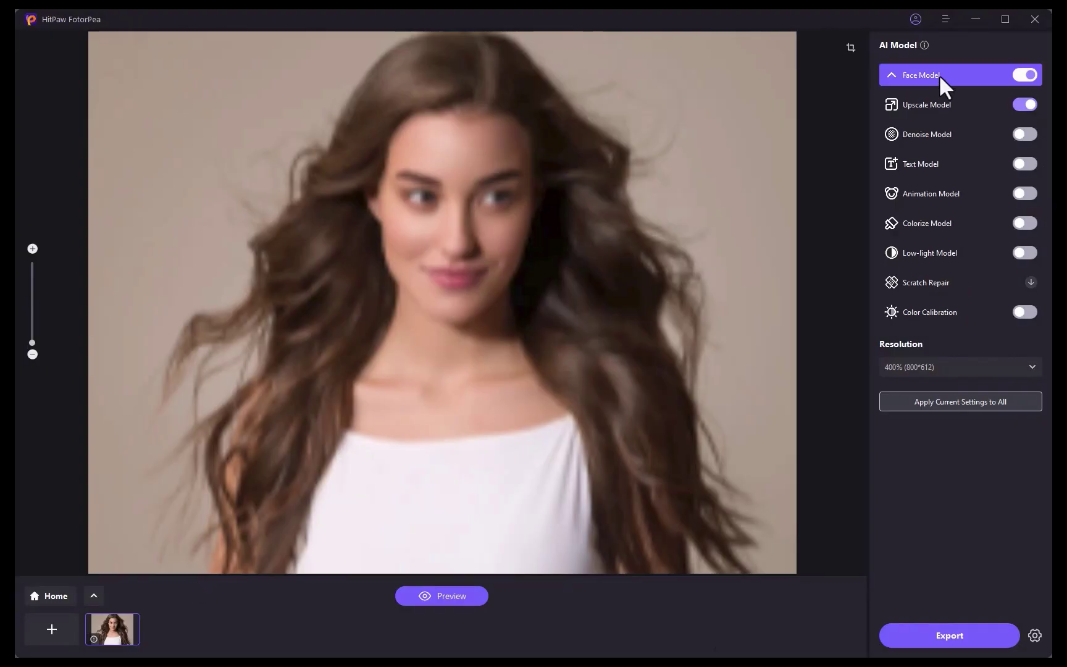
{"action": "left_click", "coordinate": [903, 158]}
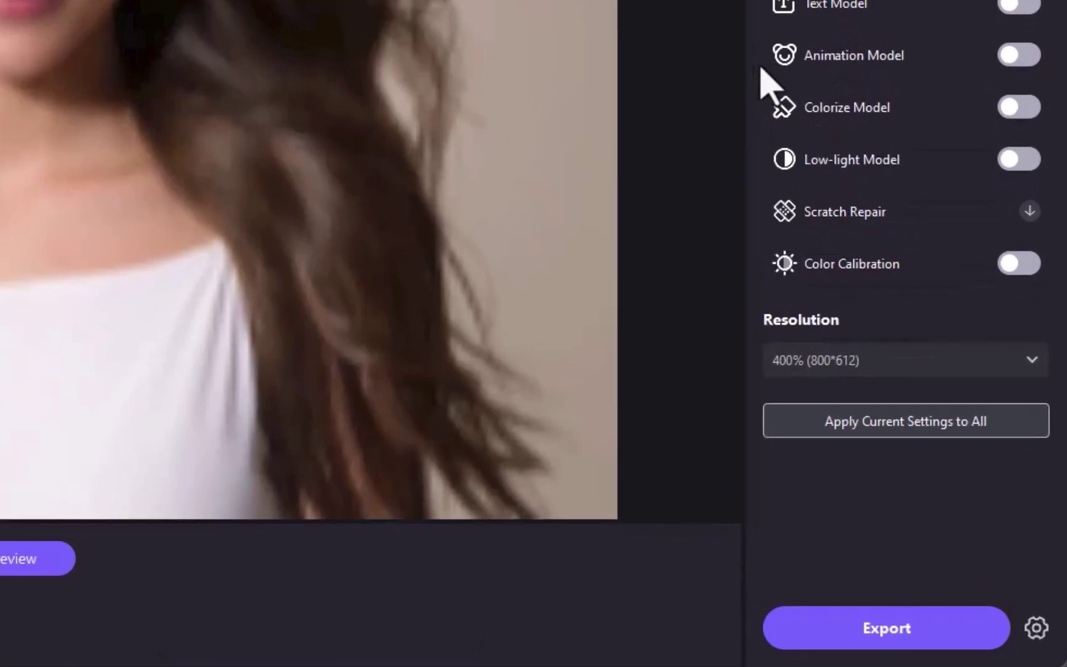
{"action": "left_click", "coordinate": [822, 360]}
{"action": "left_click", "coordinate": [826, 414]}
{"action": "type", "text": "4000"}
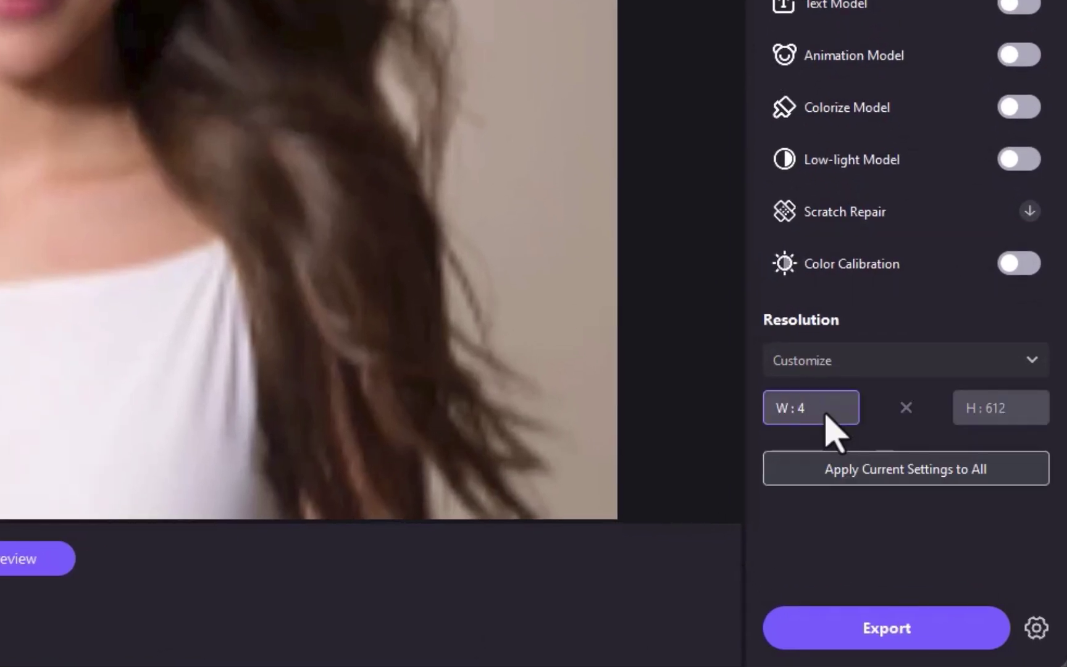
{"action": "left_click", "coordinate": [924, 442]}
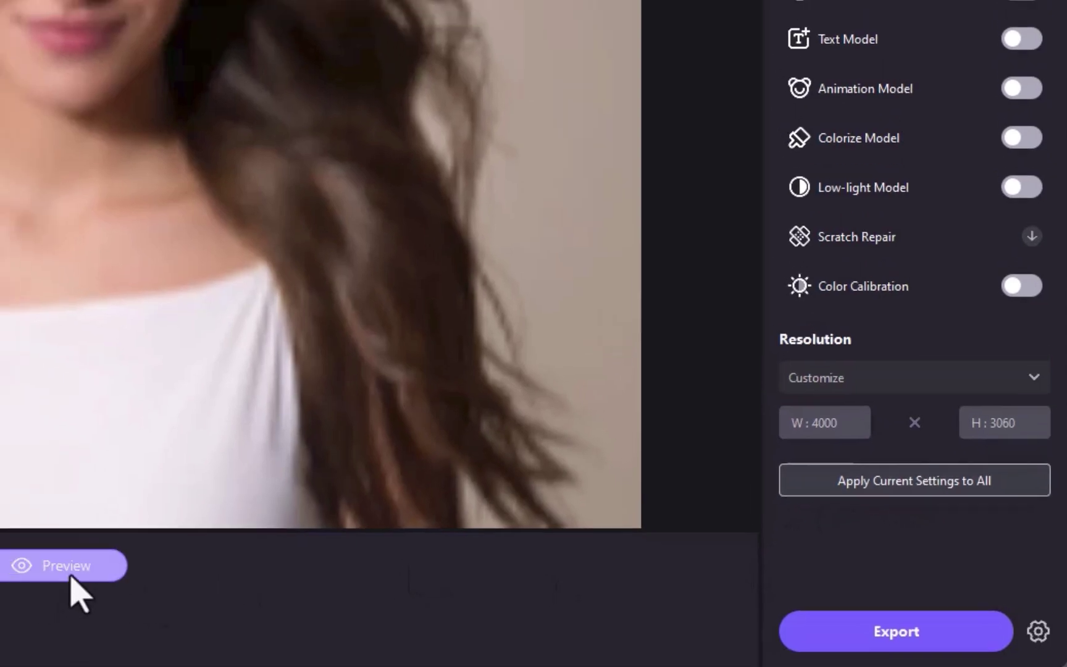
- Render the before/after preview and zoom in to frame the face
{"action": "left_click", "coordinate": [27, 561]}
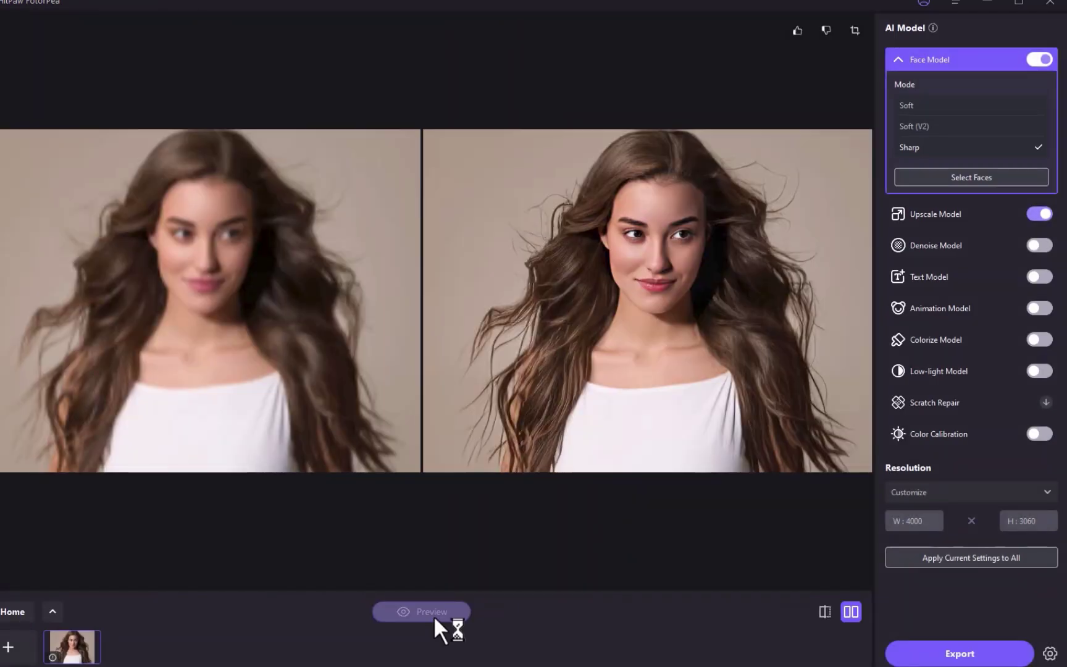
{"action": "scroll", "coordinate": [305, 256], "scroll_direction": "up", "scroll_amount": 3}
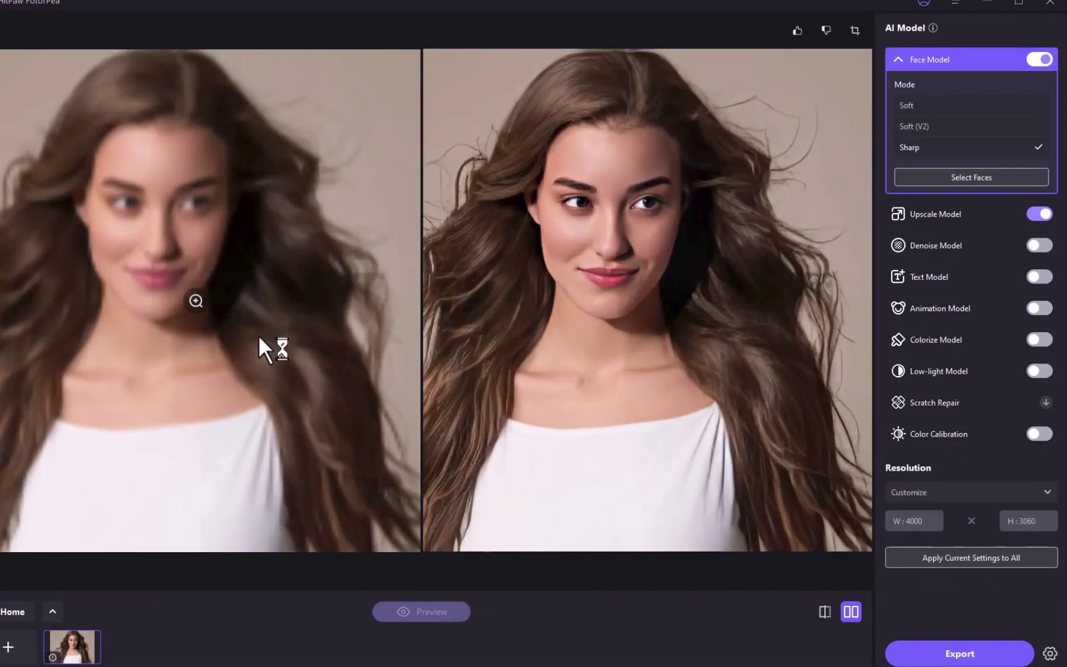
{"action": "left_click_drag", "start_coordinate": [258, 334], "coordinate": [345, 350]}
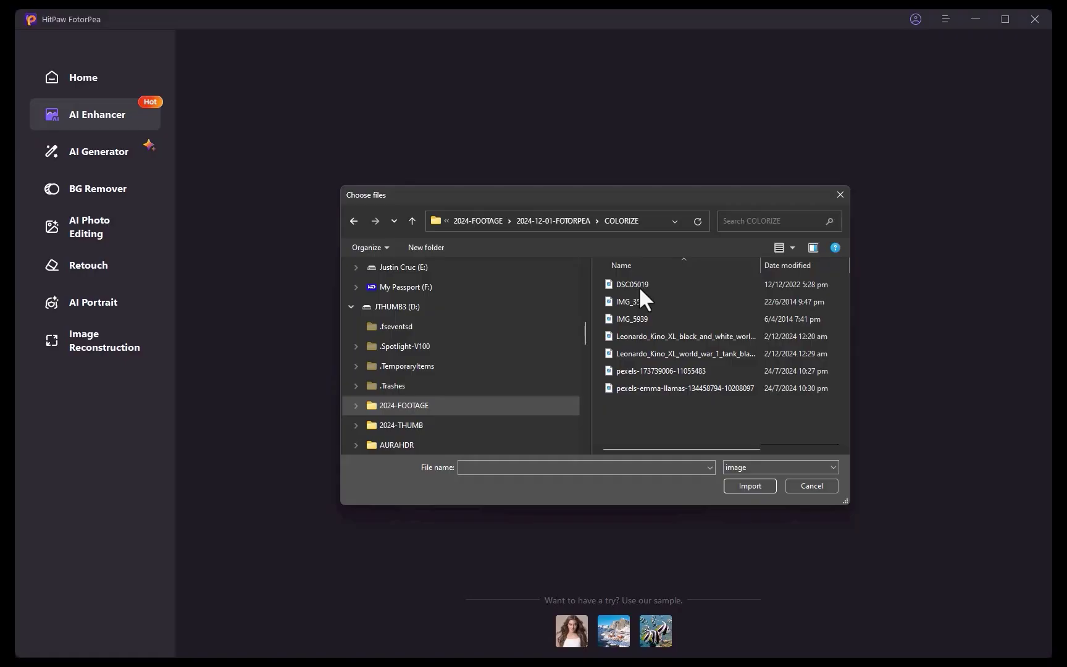
- Select all seven photos in the COLORIZE folder and import them
{"action": "left_click", "coordinate": [639, 283]}
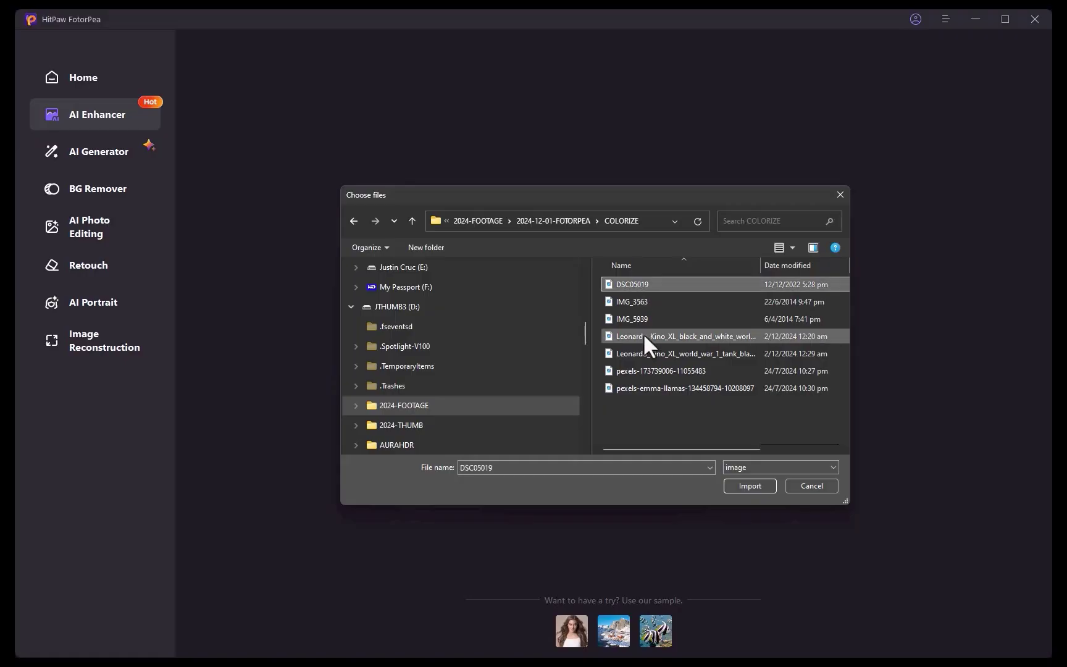
{"action": "left_click", "coordinate": [643, 387], "text": "shift"}
{"action": "left_click", "coordinate": [750, 486]}
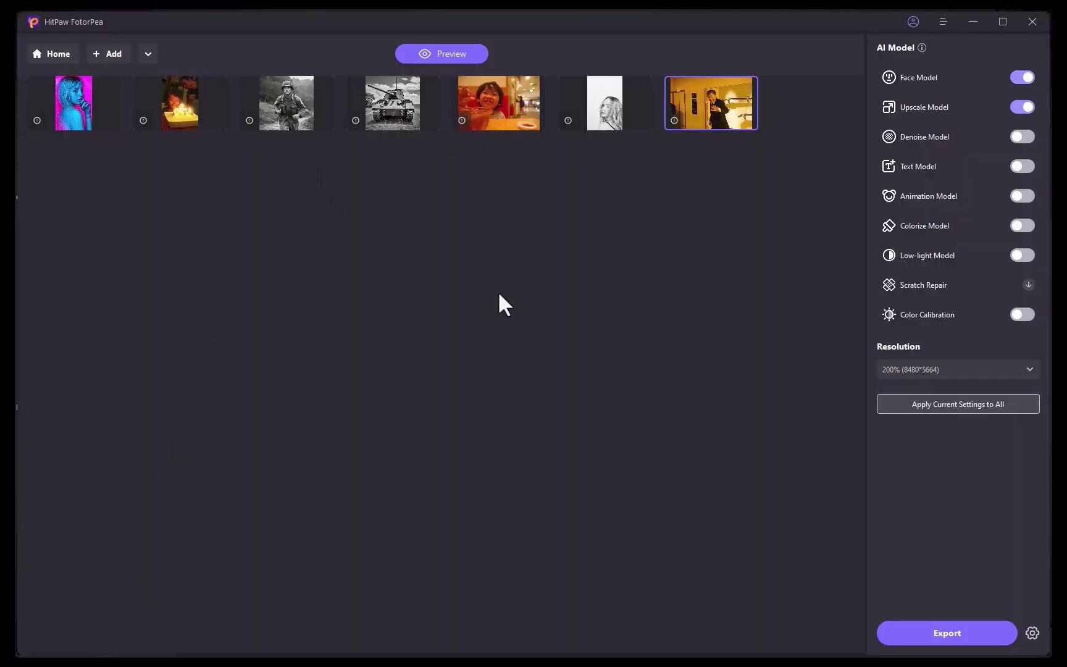
- Turn off Face and Upscale Models and enable the Old Photos Colorize Model
{"action": "mouse_move", "coordinate": [1024, 88]}
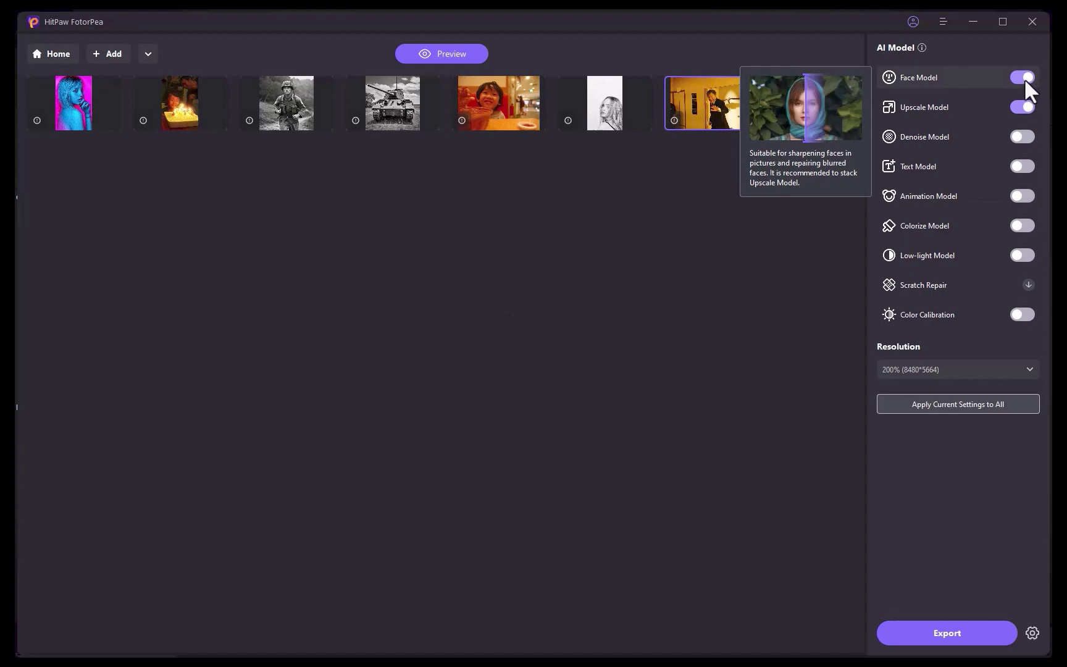
{"action": "left_click", "coordinate": [1026, 82]}
{"action": "left_click", "coordinate": [1017, 225]}
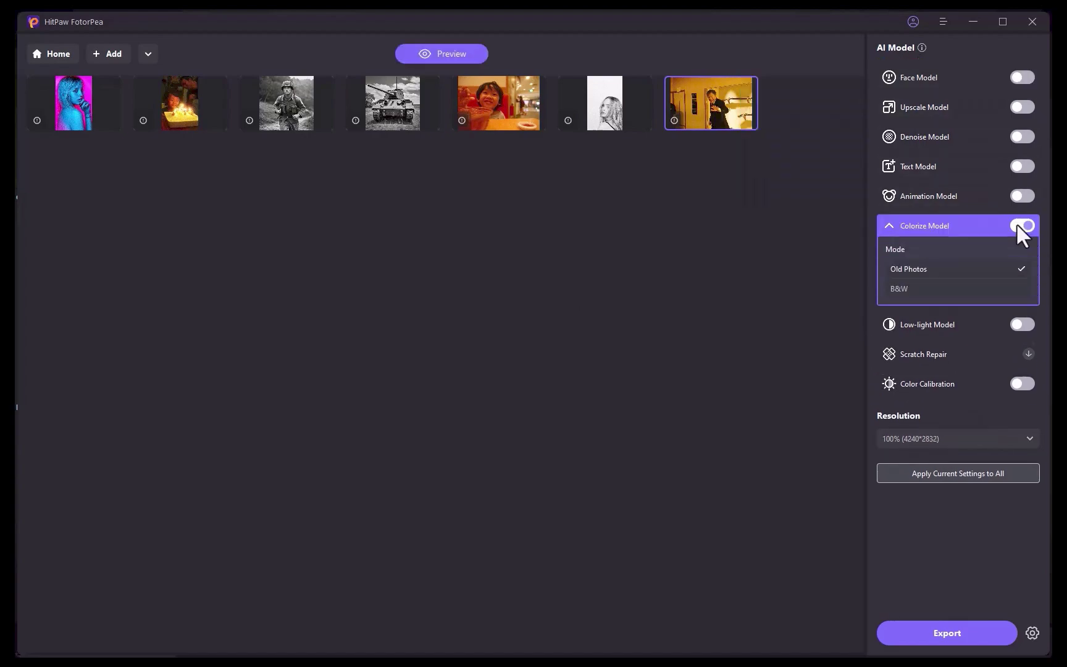
- Preview colorized versions of the soldier, tank and hallway photos
{"action": "left_click", "coordinate": [298, 113]}
{"action": "left_click", "coordinate": [428, 56]}
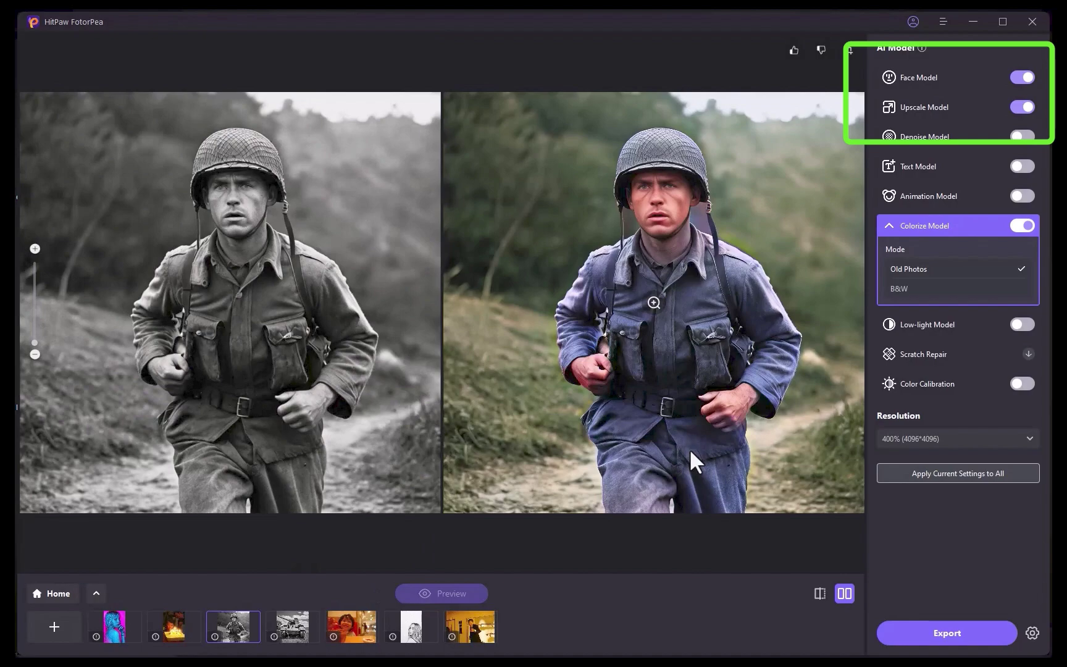
{"action": "scroll", "coordinate": [235, 155], "scroll_direction": "up", "scroll_amount": 3}
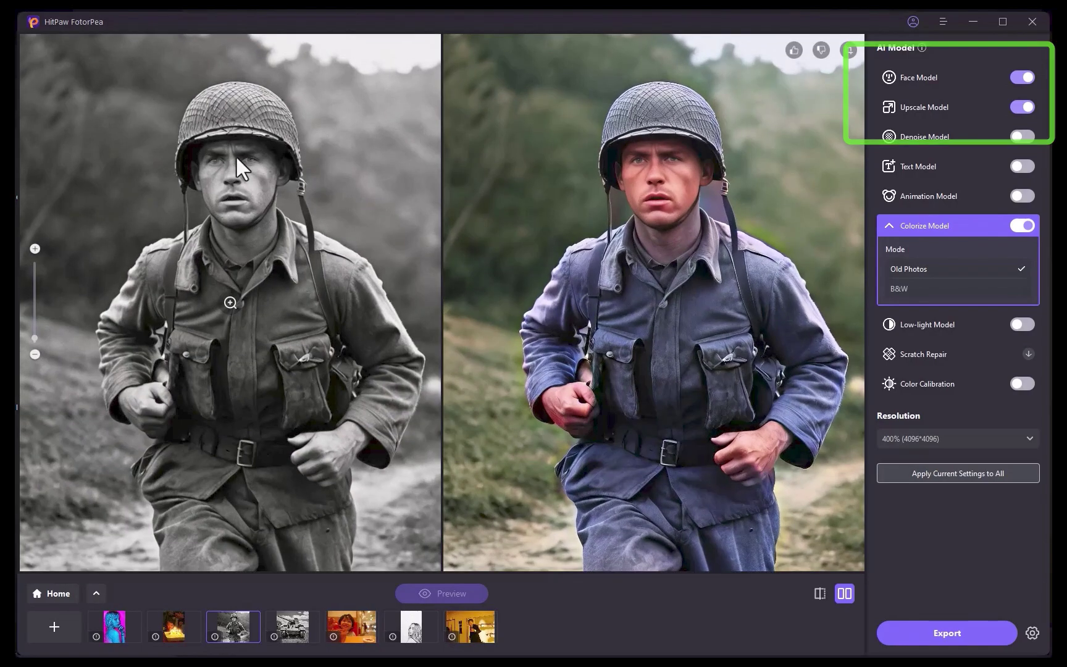
{"action": "scroll", "coordinate": [235, 155], "scroll_direction": "up", "scroll_amount": 2}
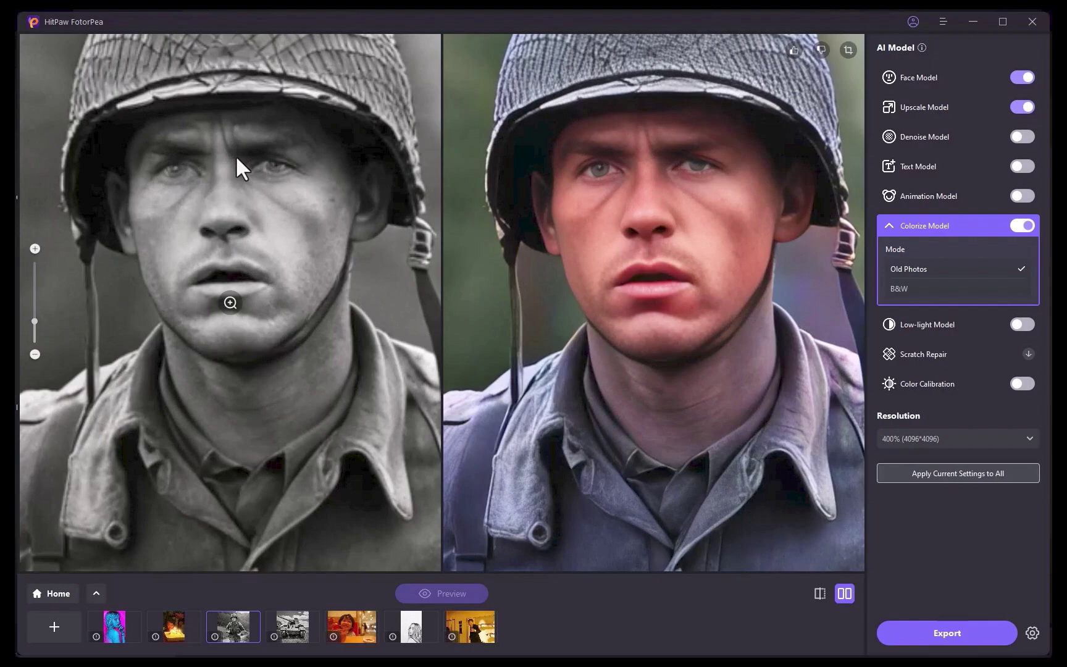
{"action": "left_click", "coordinate": [293, 627]}
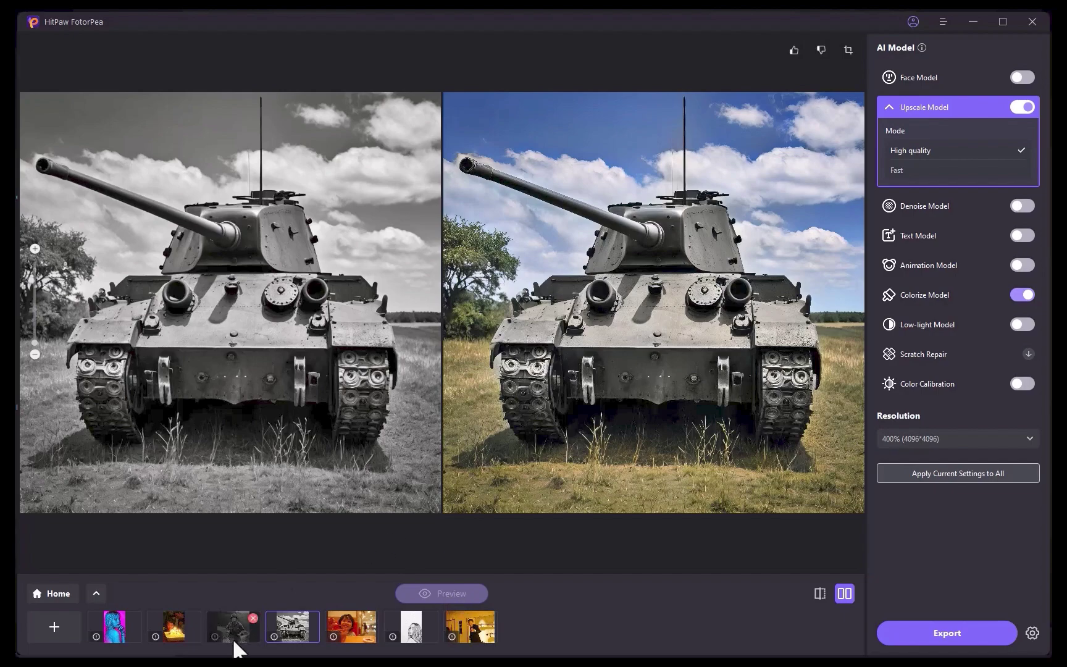
{"action": "left_click", "coordinate": [469, 627]}
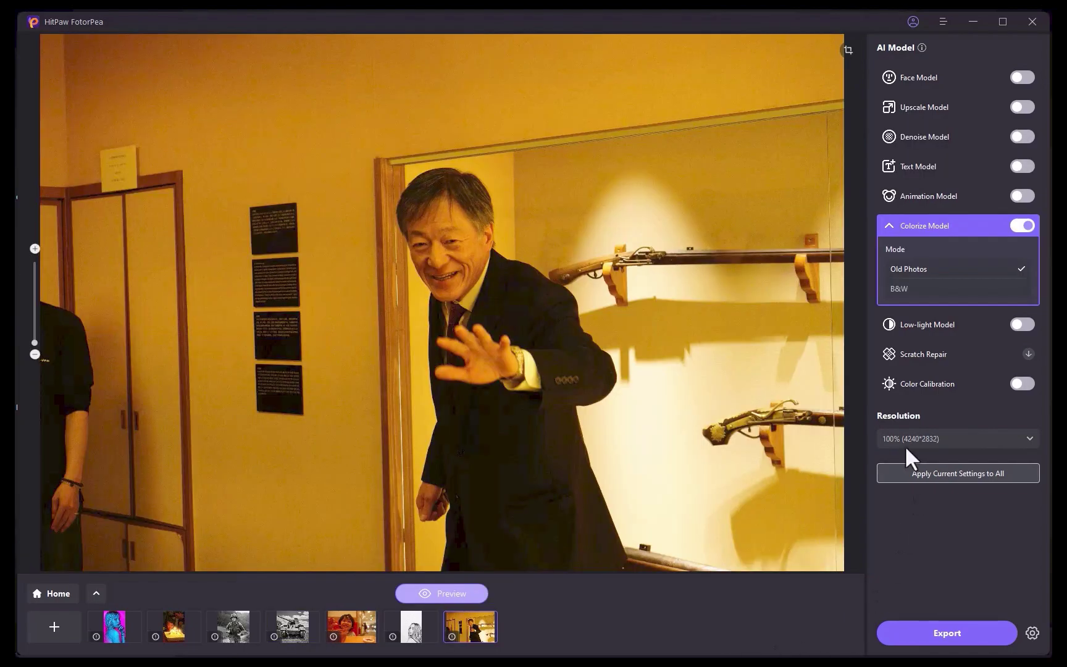
{"action": "left_click", "coordinate": [442, 591]}
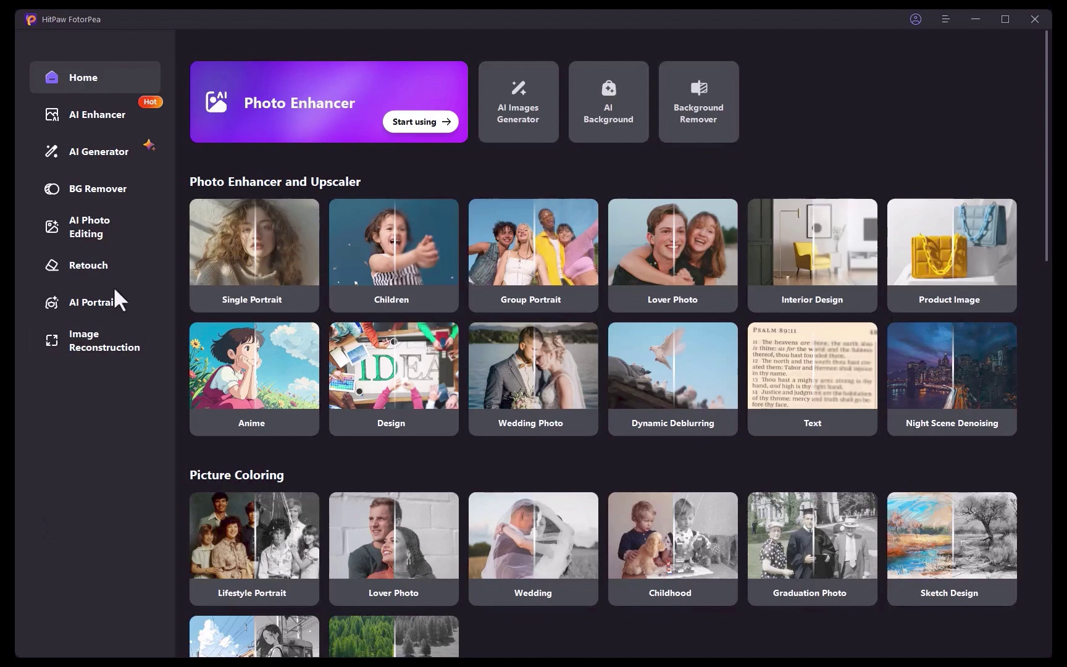
- Remove backgrounds from every BACKGROUNDID image, reprocessing the one that failed
{"action": "left_click", "coordinate": [95, 186]}
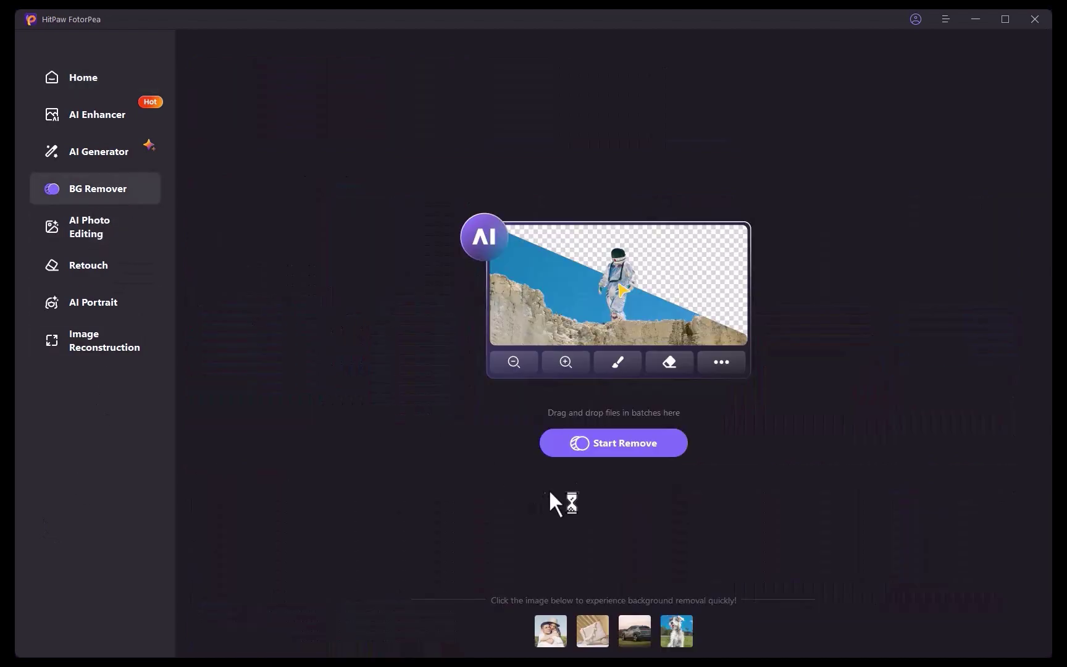
{"action": "left_click", "coordinate": [622, 445]}
{"action": "left_click", "coordinate": [695, 377]}
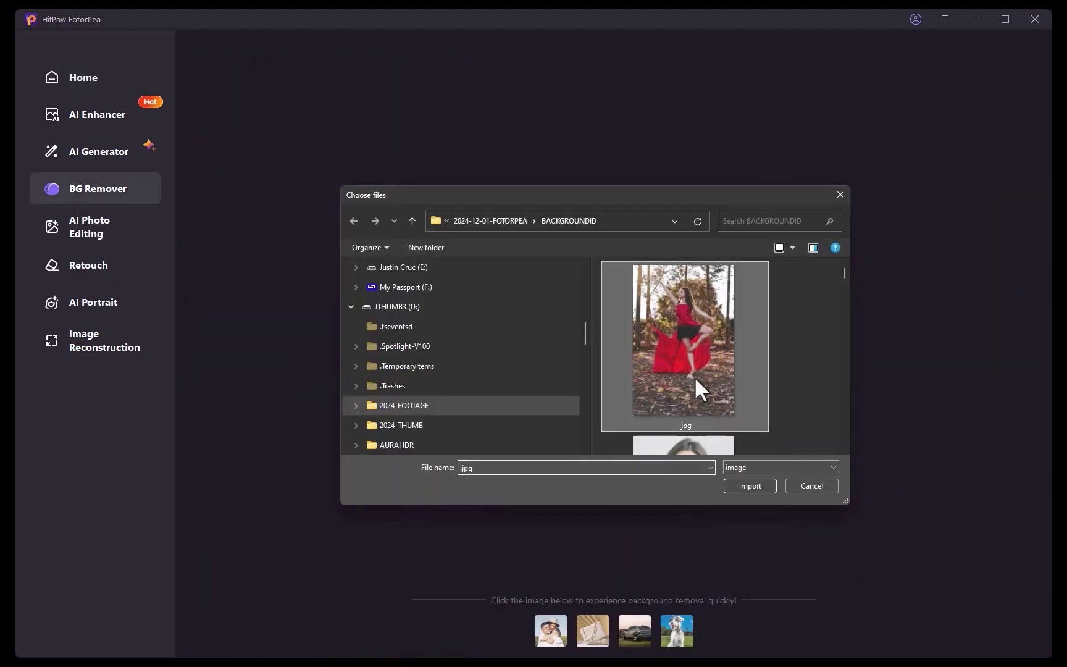
{"action": "key", "text": "ctrl+a"}
{"action": "left_click", "coordinate": [735, 487]}
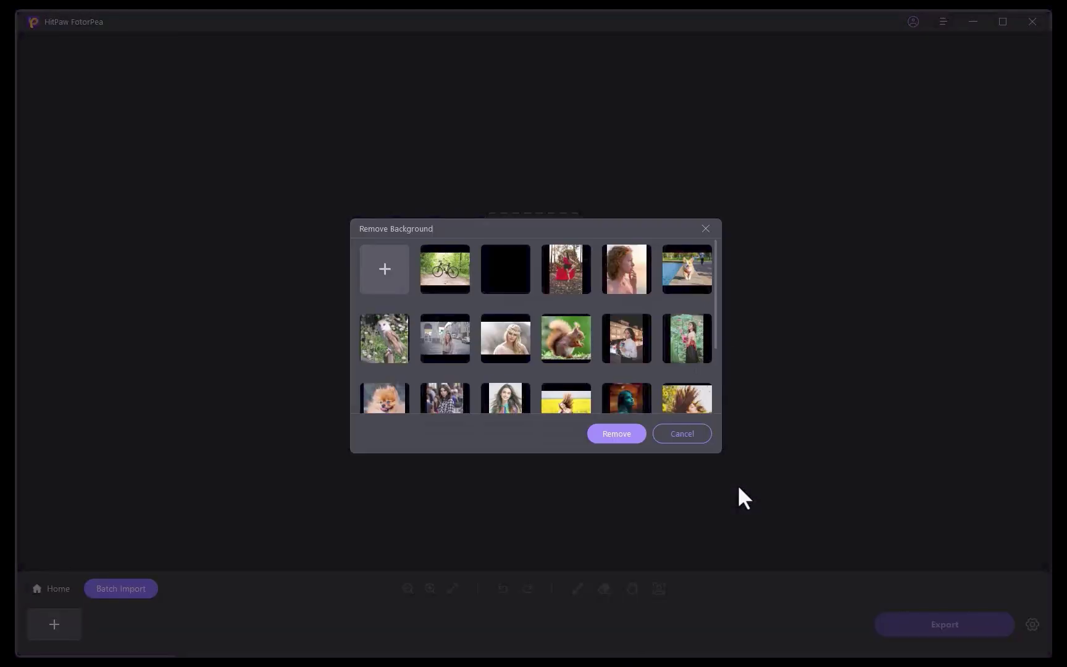
{"action": "left_click", "coordinate": [608, 434]}
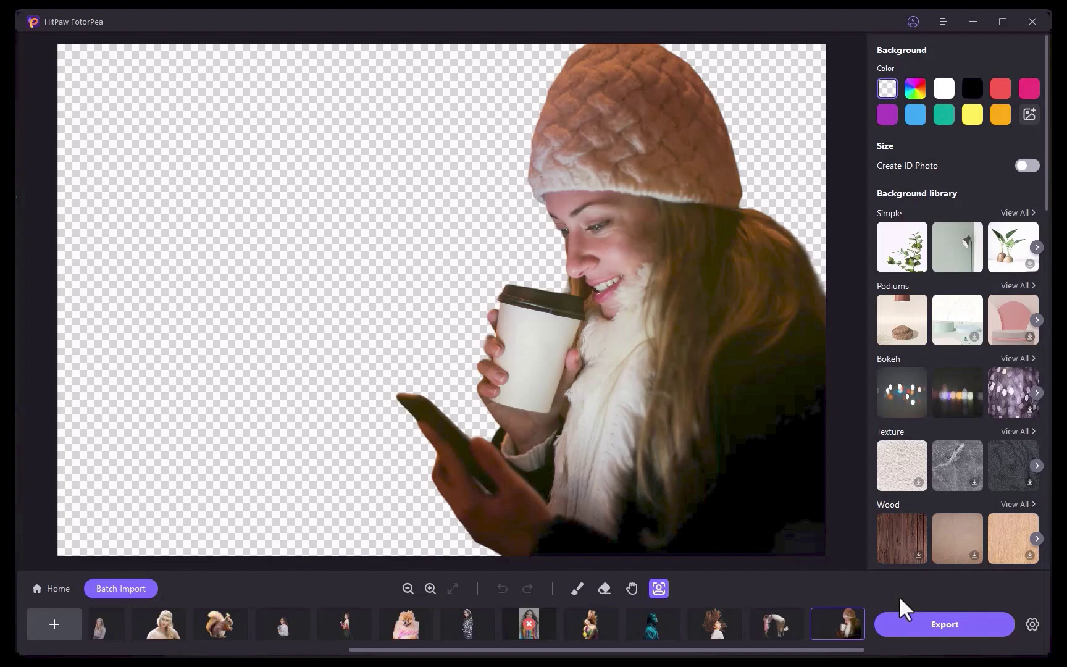
{"action": "left_click", "coordinate": [529, 624]}
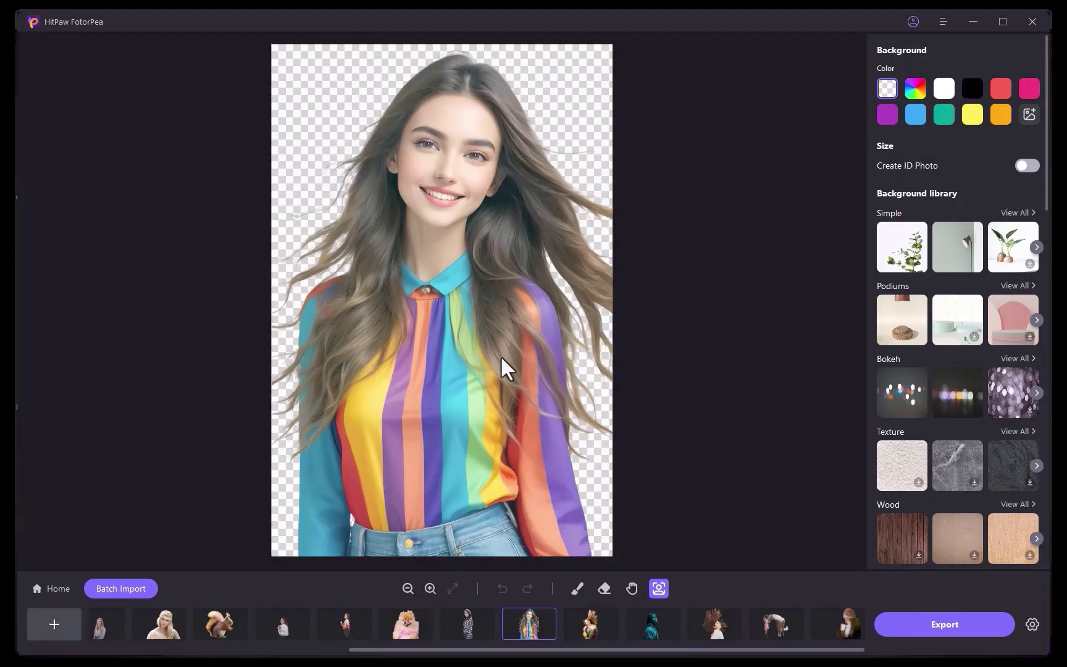
- Review each cutout, from the striped-shirt woman and dog to the hair-flip woman
{"action": "left_click", "coordinate": [468, 625]}
{"action": "left_click", "coordinate": [409, 631]}
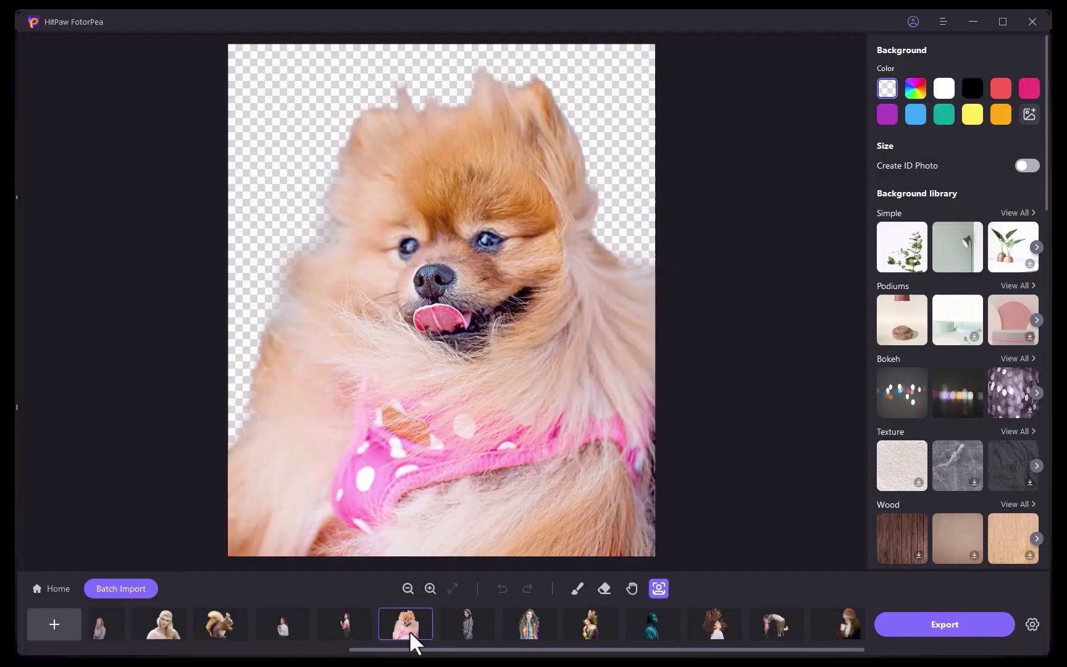
{"action": "left_click", "coordinate": [340, 627]}
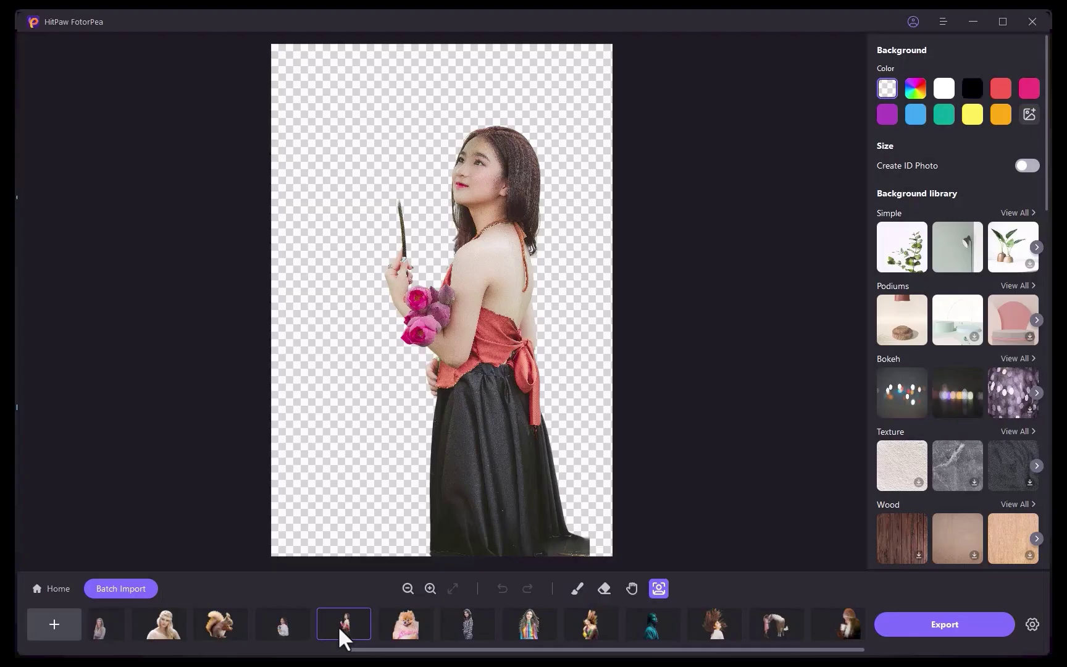
{"action": "left_click", "coordinate": [286, 623]}
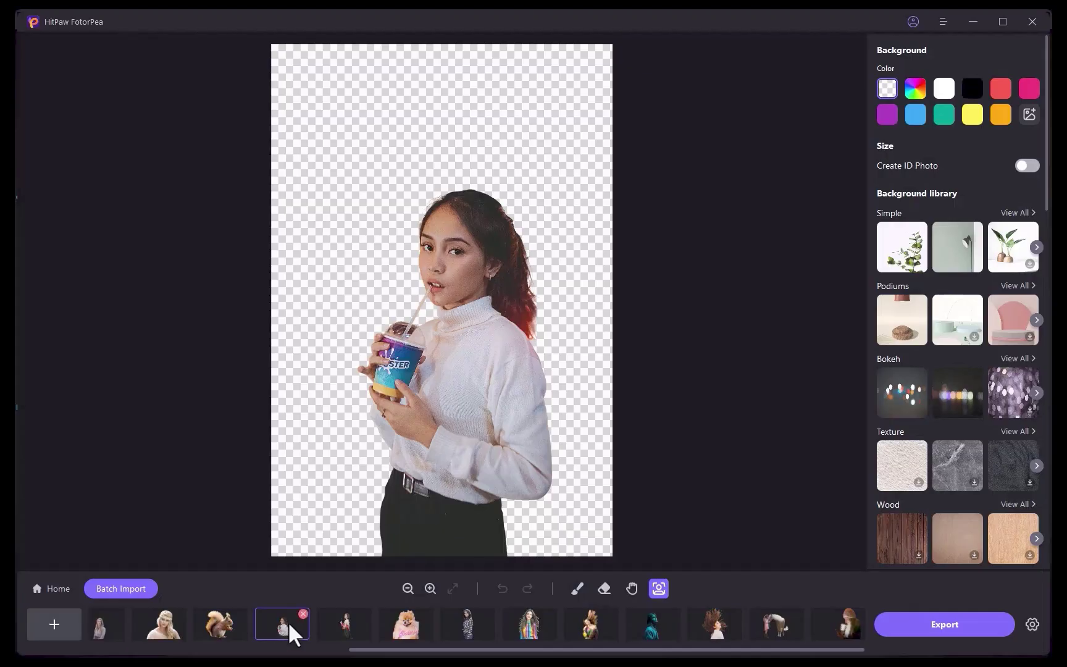
{"action": "left_click", "coordinate": [203, 625]}
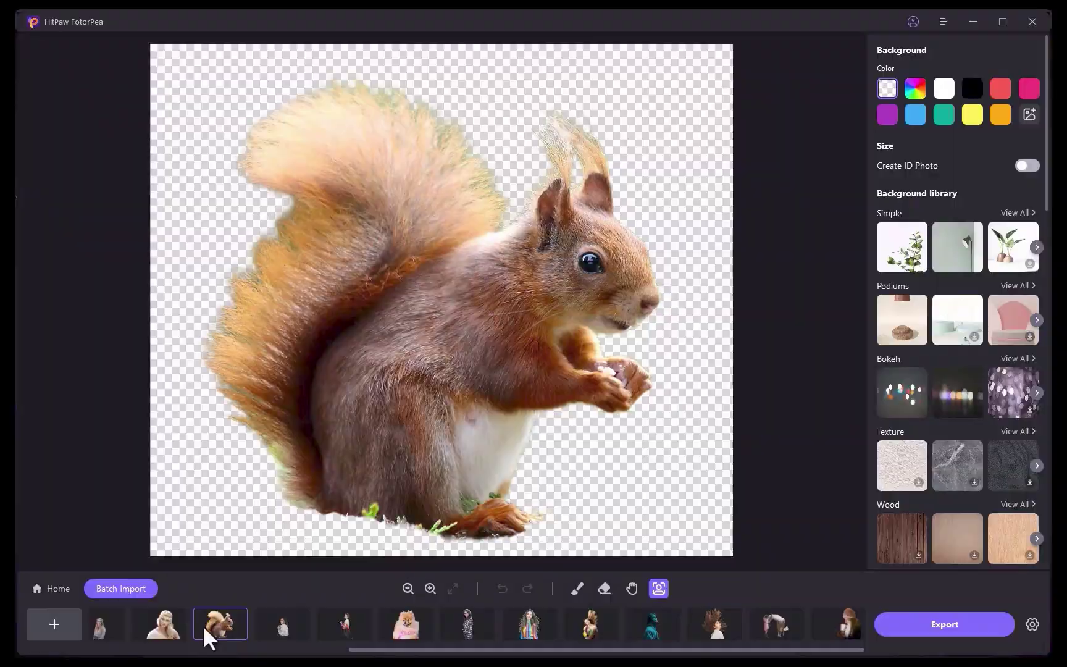
{"action": "left_click", "coordinate": [164, 626]}
{"action": "left_click", "coordinate": [103, 628]}
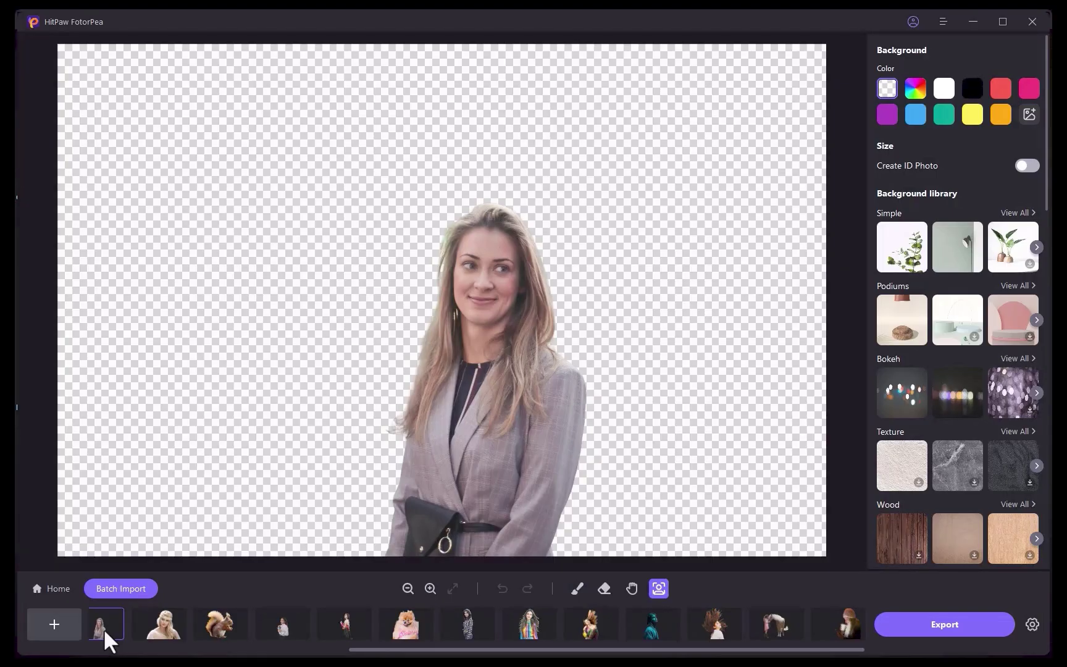
{"action": "left_click", "coordinate": [828, 624]}
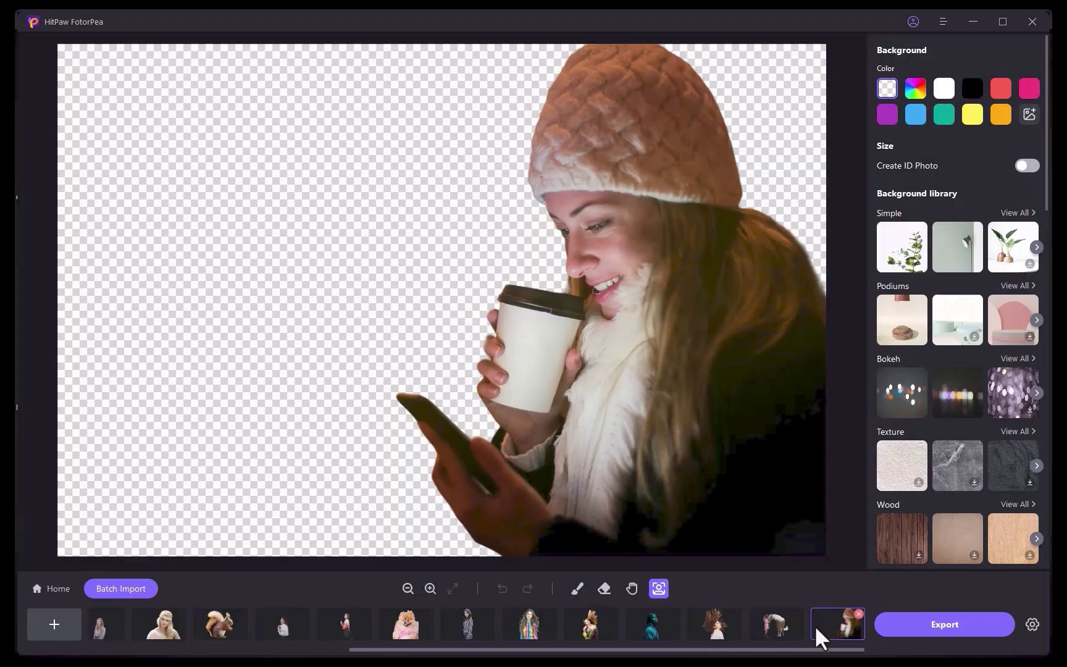
{"action": "left_click", "coordinate": [784, 628]}
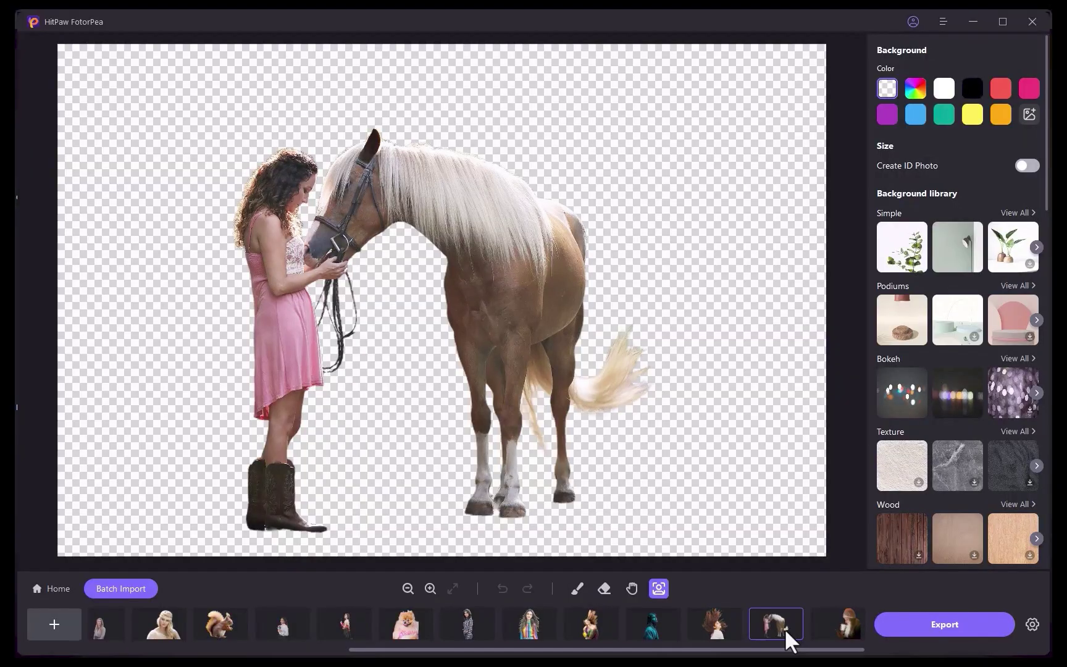
{"action": "left_click", "coordinate": [719, 628]}
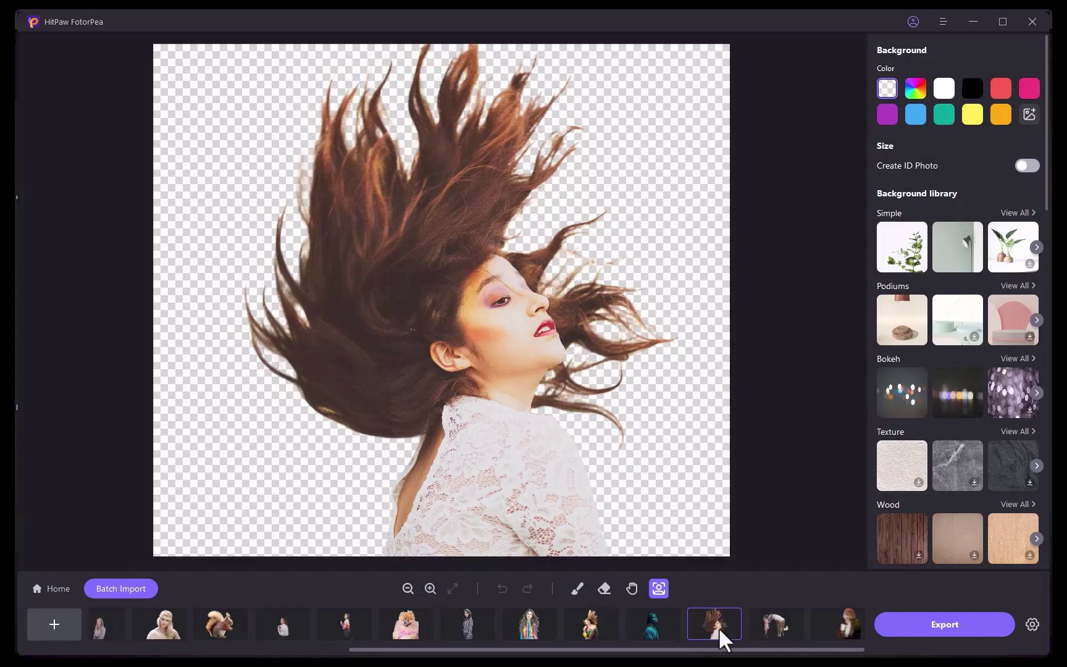
- Try black, red and pink backgrounds on the rainbow-shirt woman's cutout, settling on purple
{"action": "left_click", "coordinate": [528, 623]}
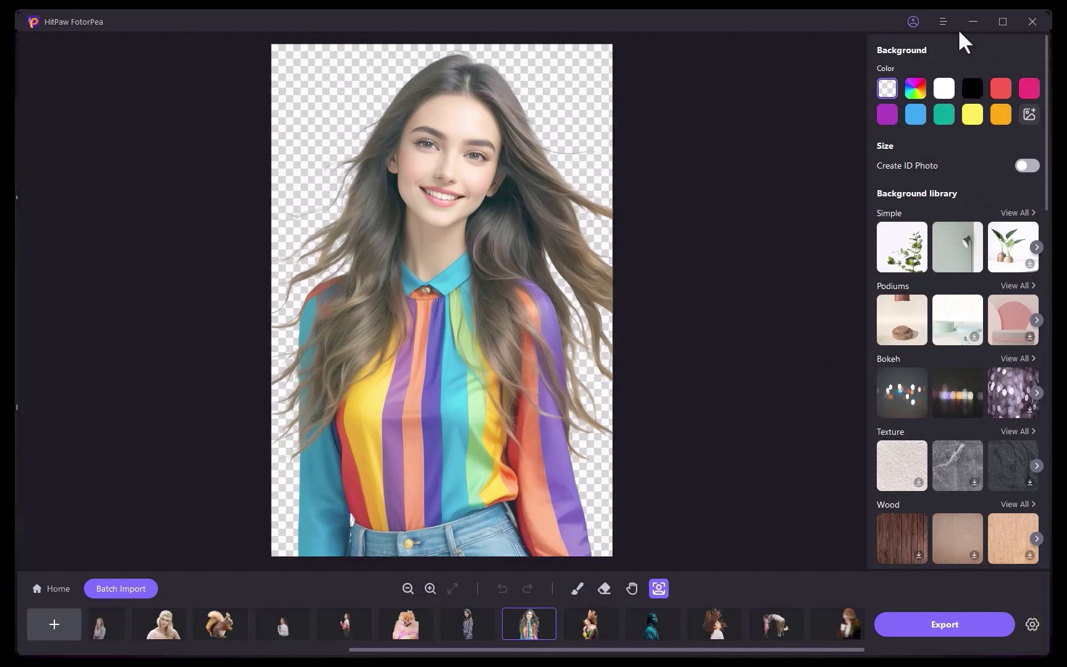
{"action": "left_click", "coordinate": [976, 89]}
{"action": "left_click", "coordinate": [998, 90]}
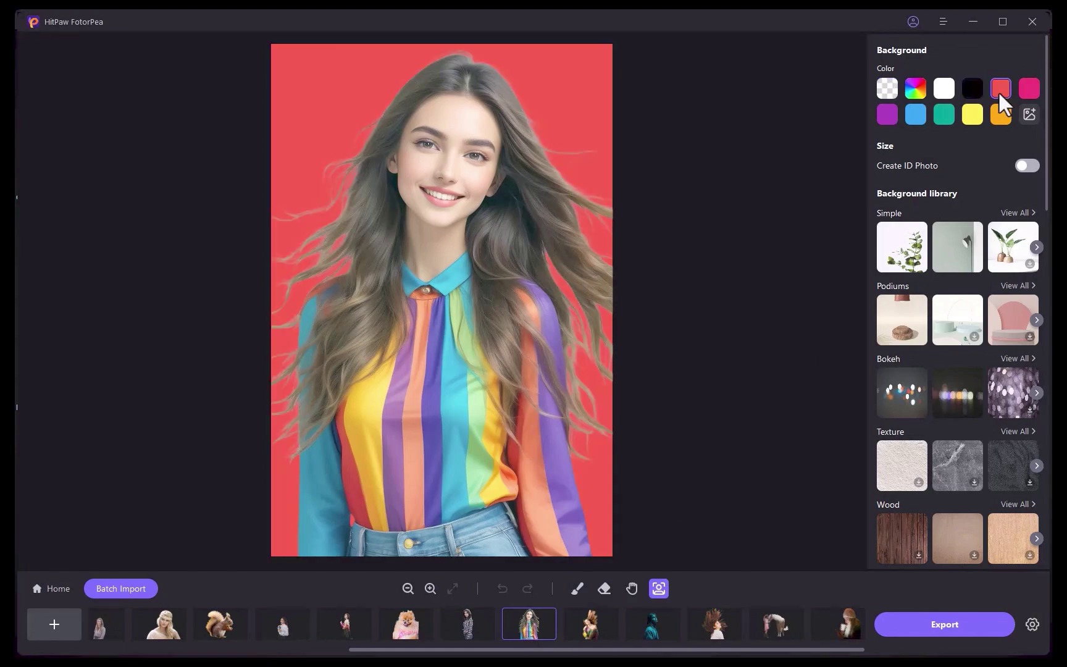
{"action": "left_click", "coordinate": [1024, 91]}
{"action": "left_click", "coordinate": [894, 116]}
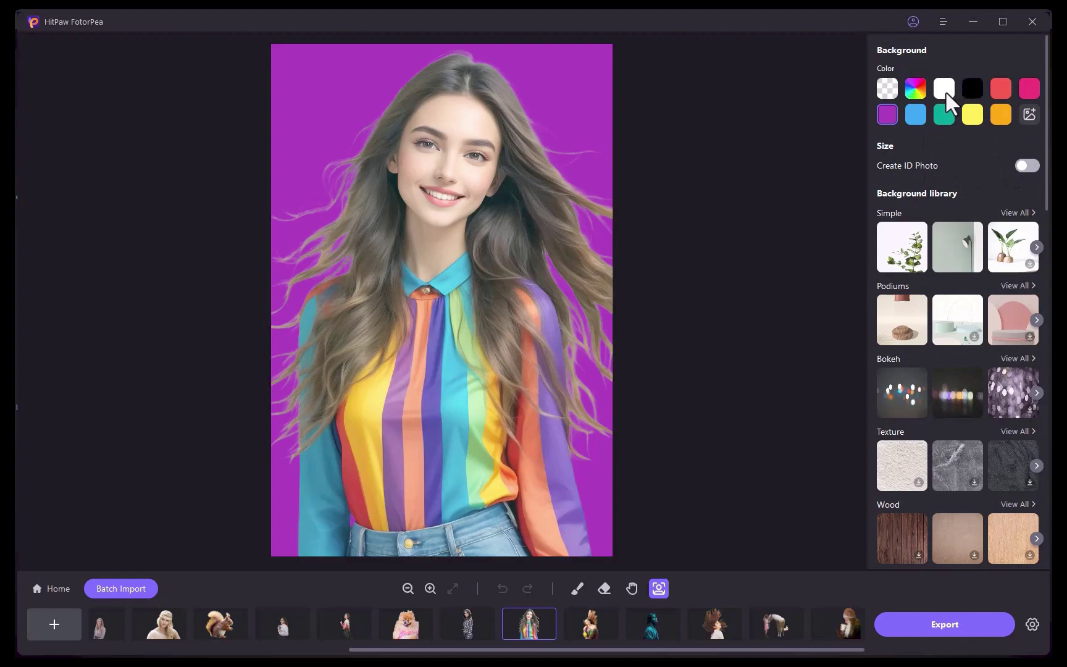
- Give the photo a white background and make it a United States Passport (2*2inch) ID photo
{"action": "left_click", "coordinate": [946, 92]}
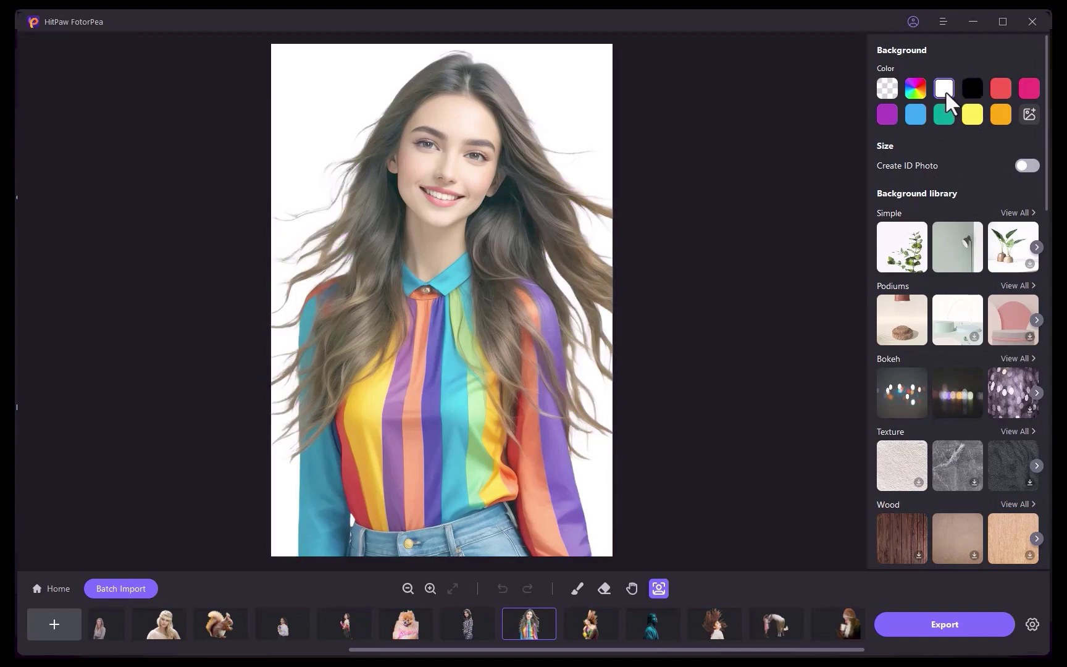
{"action": "left_click", "coordinate": [1025, 165]}
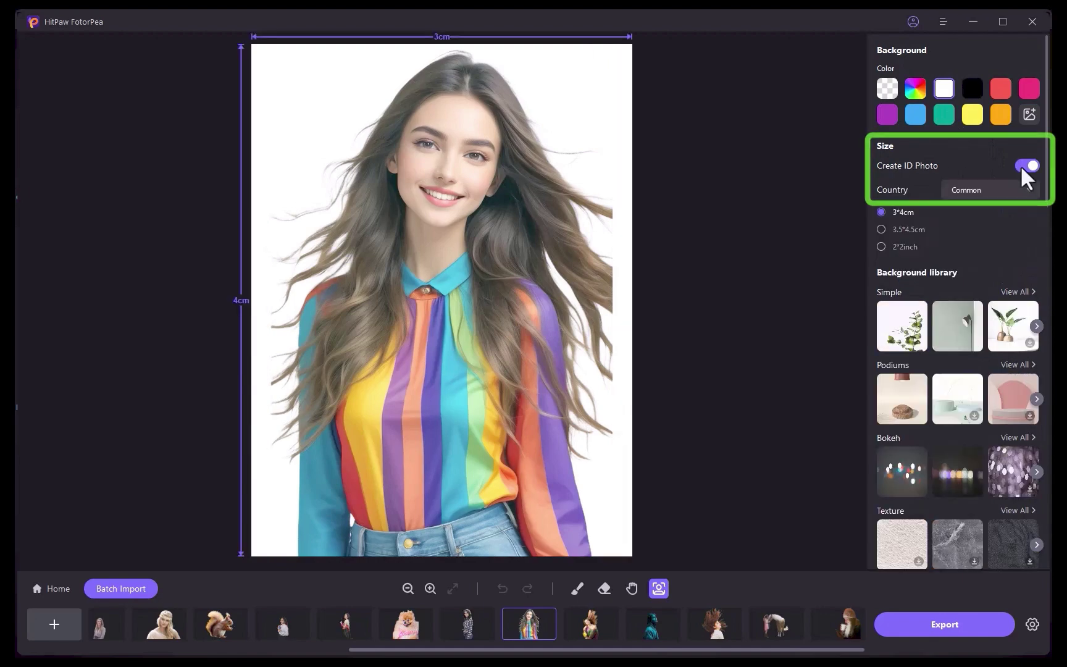
{"action": "left_click", "coordinate": [974, 189]}
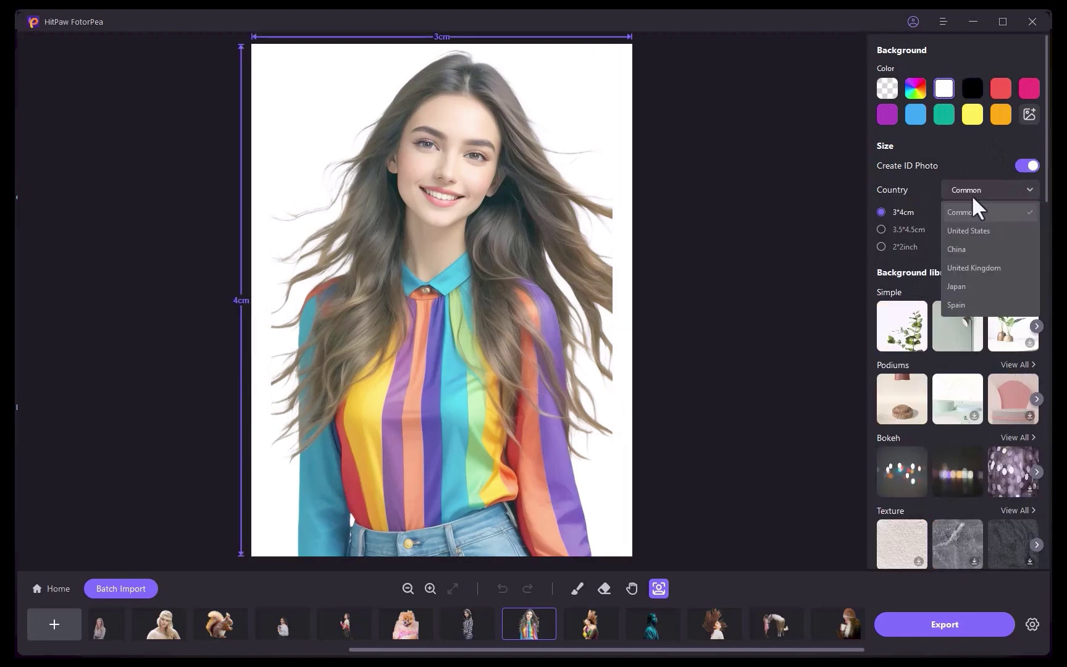
{"action": "left_click", "coordinate": [969, 230]}
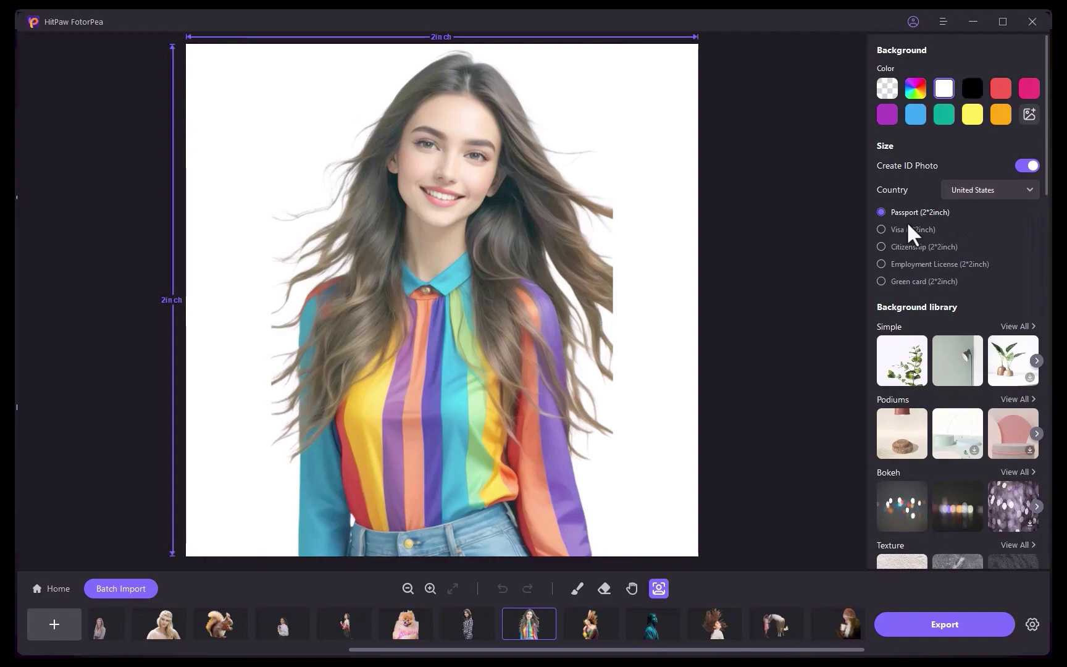
- Resize and reposition the photo so her face and shoulders fit the passport frame
{"action": "scroll", "coordinate": [536, 381], "scroll_direction": "down", "scroll_amount": 3}
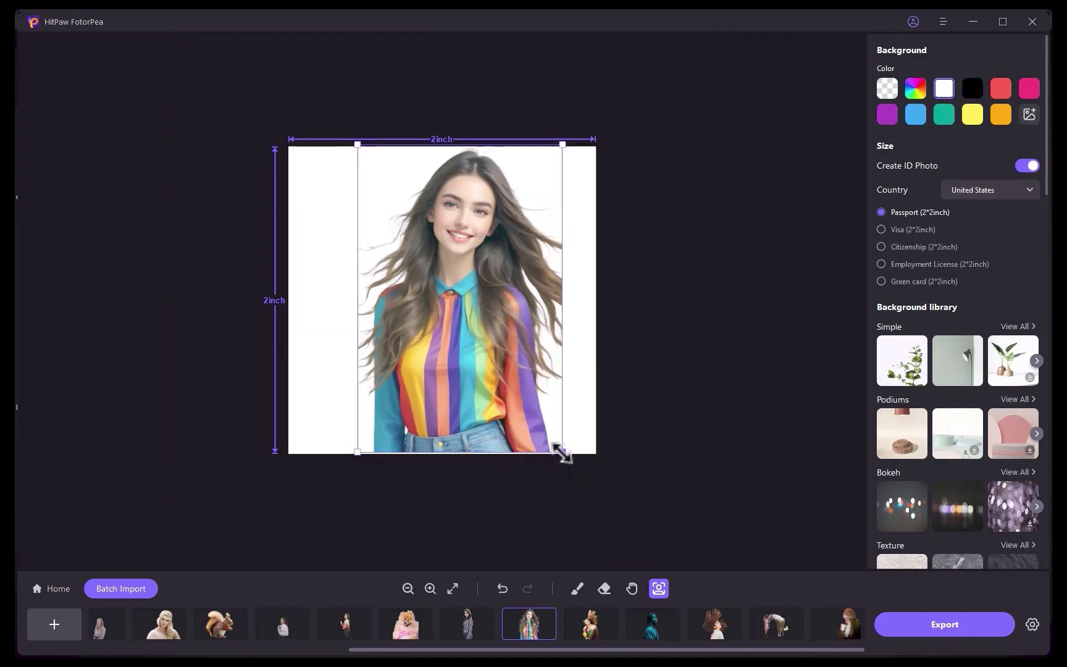
{"action": "left_click_drag", "start_coordinate": [562, 450], "coordinate": [671, 574]}
{"action": "left_click_drag", "start_coordinate": [552, 293], "coordinate": [470, 488]}
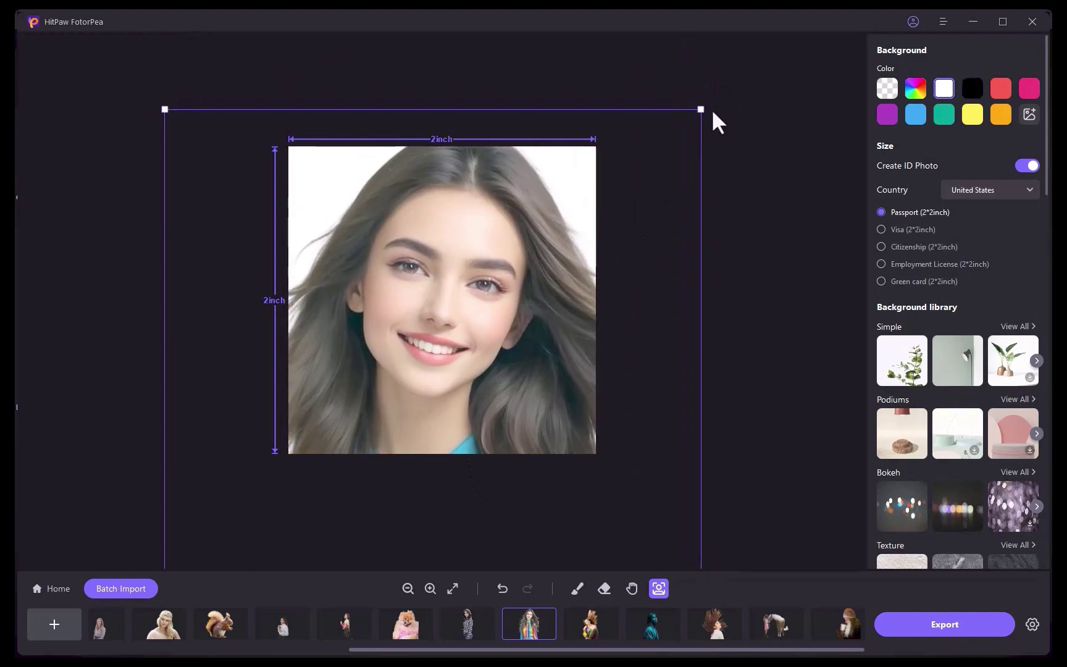
{"action": "left_click_drag", "start_coordinate": [715, 119], "coordinate": [669, 179]}
{"action": "scroll", "coordinate": [587, 262], "scroll_direction": "down", "scroll_amount": 3}
{"action": "scroll", "coordinate": [483, 281], "scroll_direction": "up", "scroll_amount": 1}
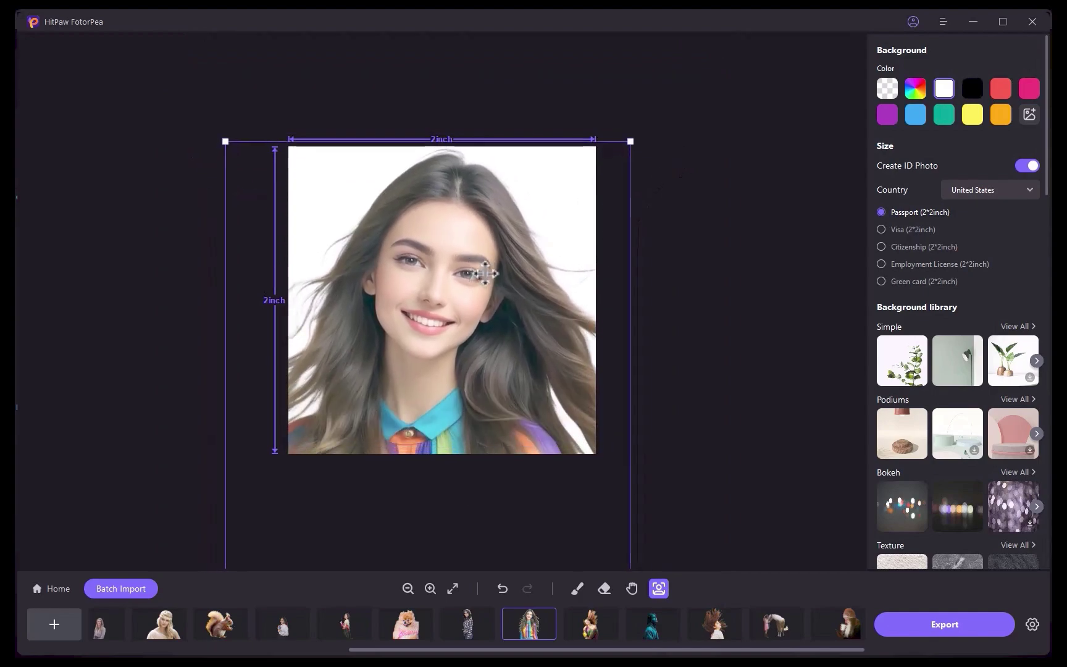
{"action": "left_click_drag", "start_coordinate": [486, 283], "coordinate": [488, 277]}
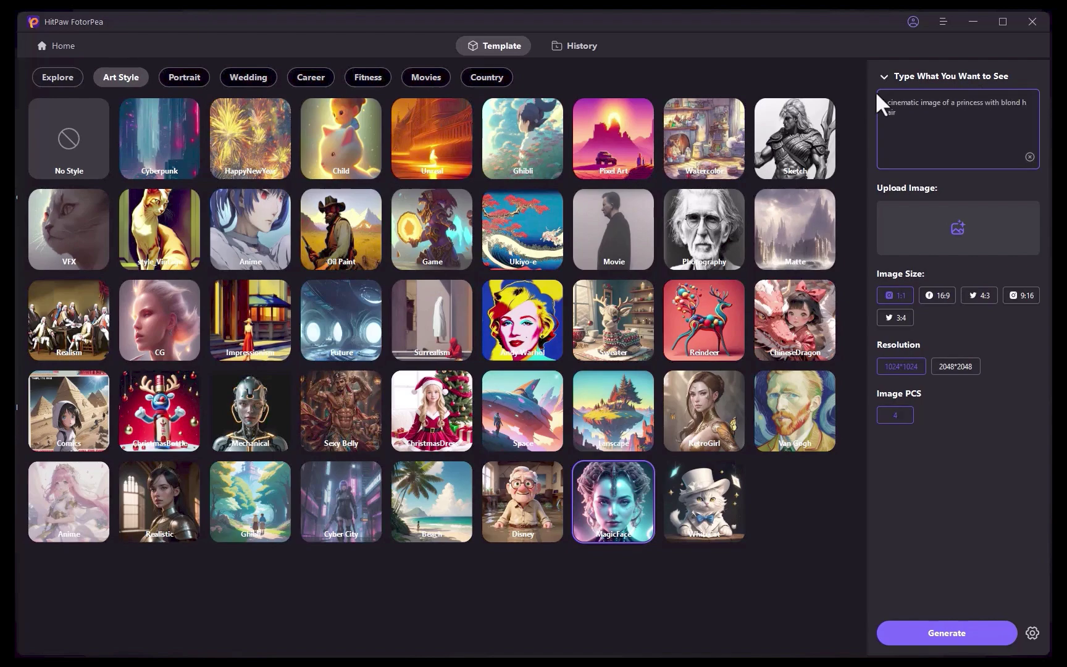
- Generate images of a blond princess wearing a crown before a castle, then regenerate with 'full body' added
{"action": "type", "text": "d hair ; wearing a crown; castle in the background"}
{"action": "left_click", "coordinate": [947, 634]}
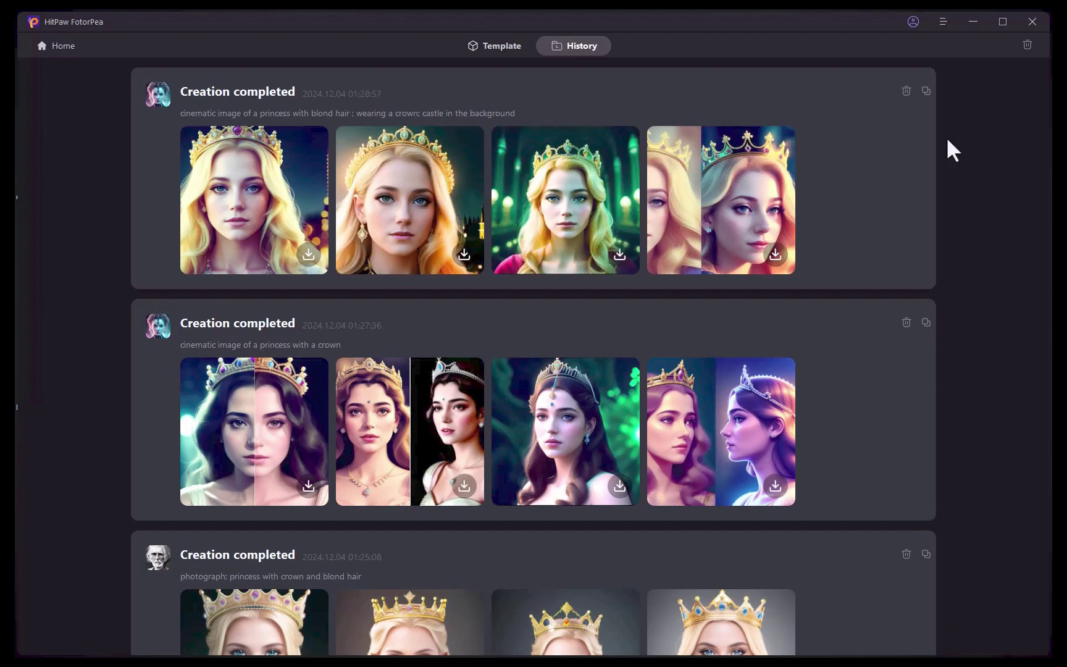
{"action": "left_click", "coordinate": [488, 46]}
{"action": "type", "text": "full body"}
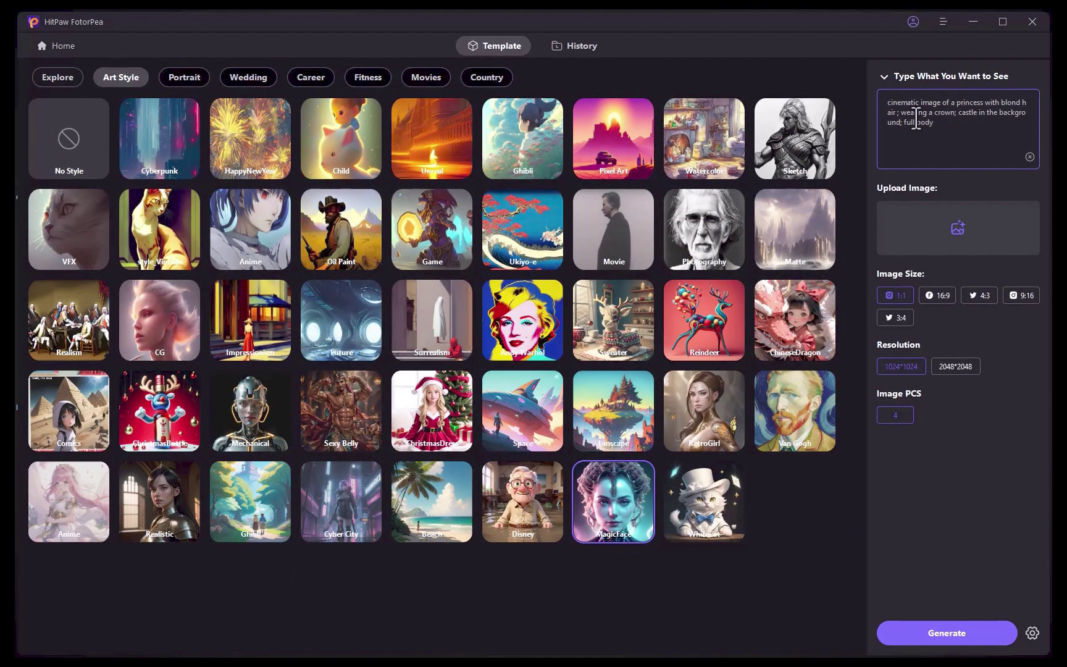
{"action": "left_click", "coordinate": [930, 632]}
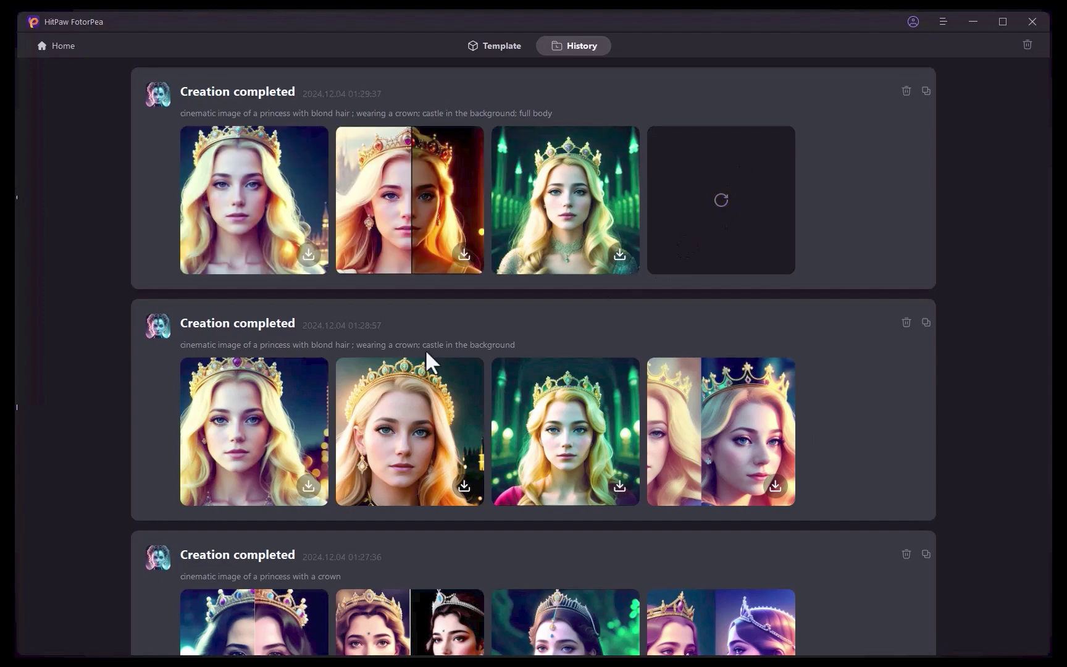
- Refresh the unfinished fourth princess image so all four images complete
{"action": "left_click", "coordinate": [720, 200]}
{"action": "scroll", "coordinate": [797, 410], "scroll_direction": "down", "scroll_amount": 2}
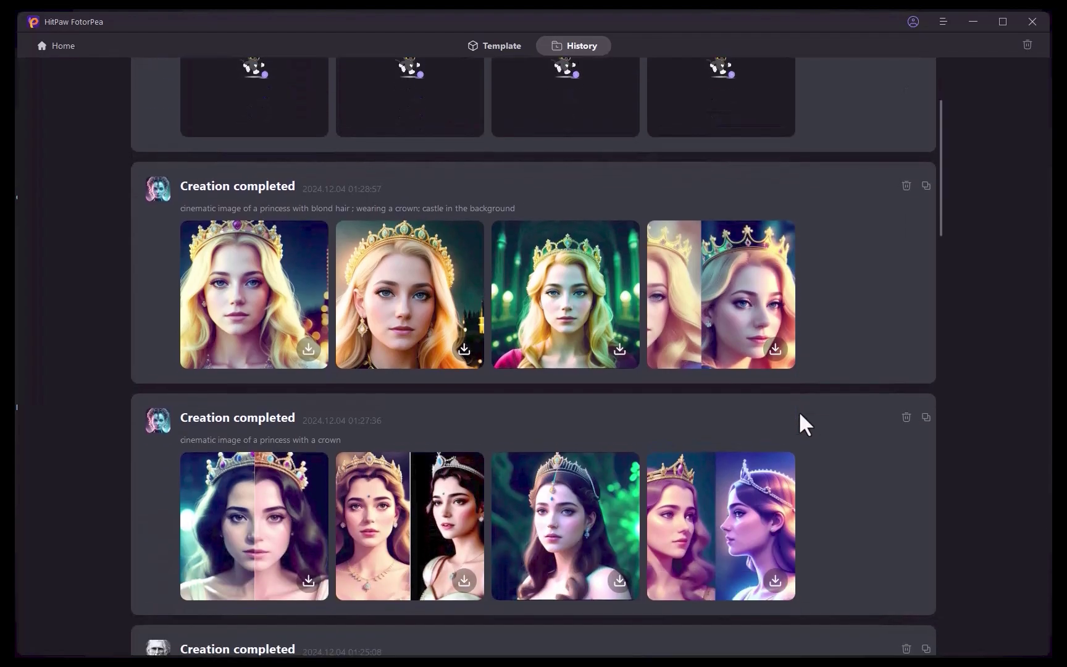
{"action": "scroll", "coordinate": [798, 411], "scroll_direction": "up", "scroll_amount": 2}
{"action": "scroll", "coordinate": [798, 411], "scroll_direction": "down", "scroll_amount": 15}
{"action": "scroll", "coordinate": [798, 411], "scroll_direction": "up", "scroll_amount": 13}
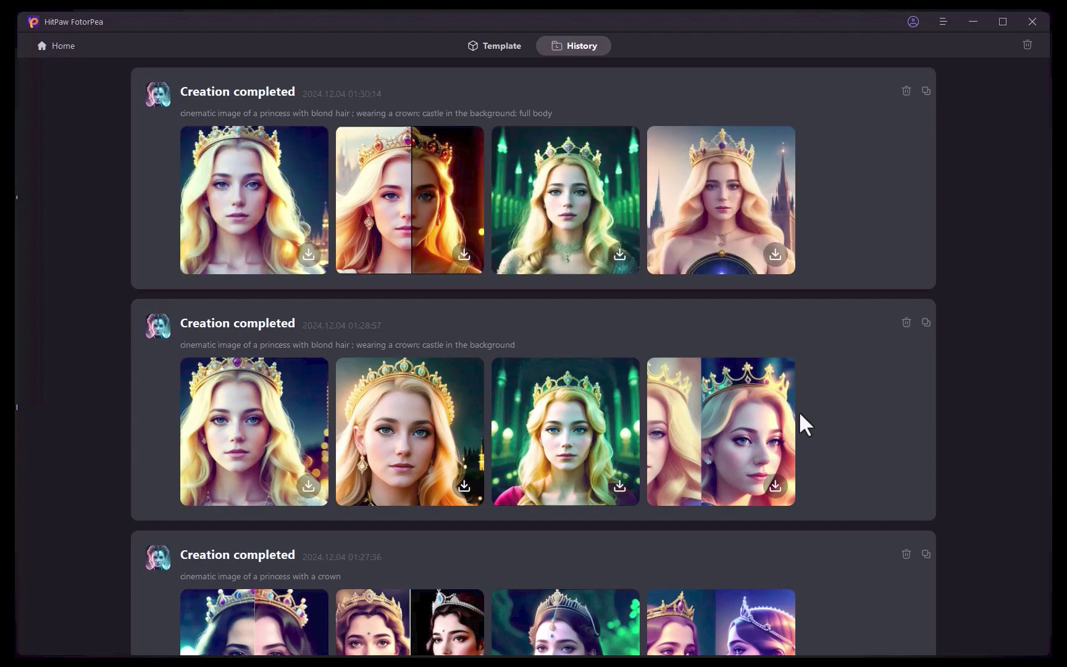
- Generate four images from the new prompt 'cinematic image of dragon fighting king kong'
{"action": "left_click", "coordinate": [488, 45]}
{"action": "left_click_drag", "start_coordinate": [936, 122], "coordinate": [862, 84]}
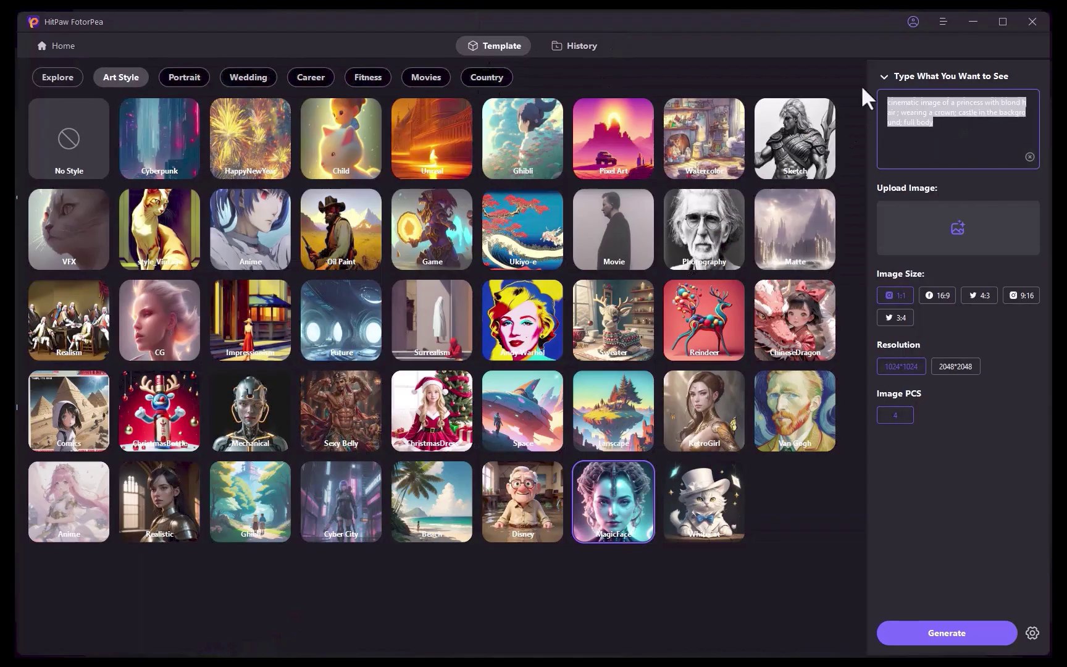
{"action": "type", "text": "dragon fighting king kong"}
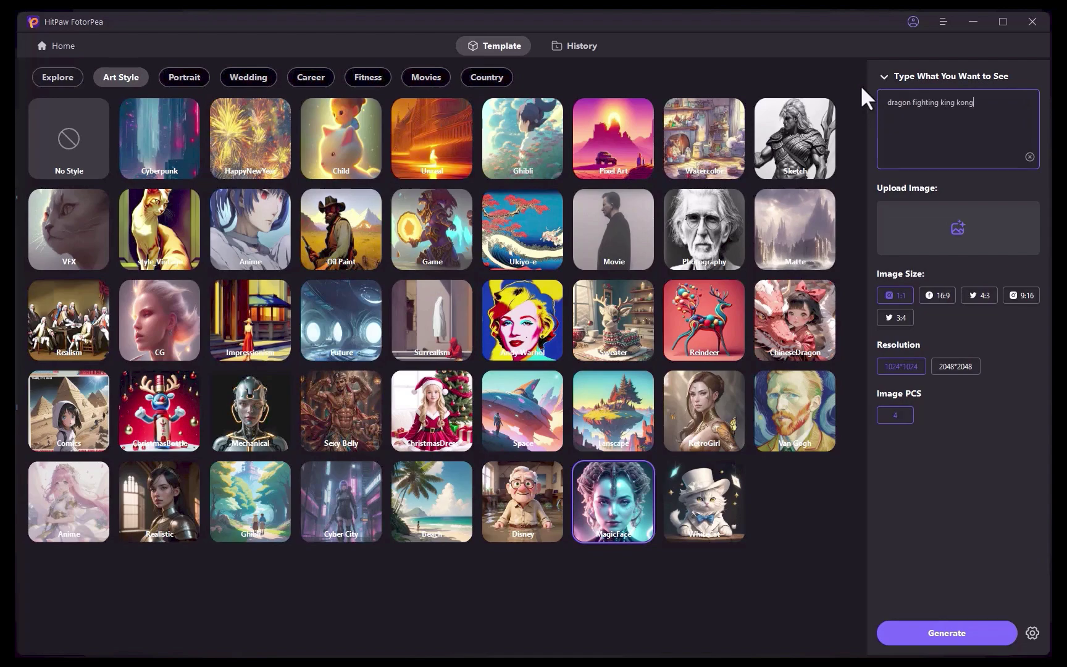
{"action": "left_click", "coordinate": [888, 103]}
{"action": "type", "text": "cinematic image of"}
{"action": "left_click", "coordinate": [941, 637]}
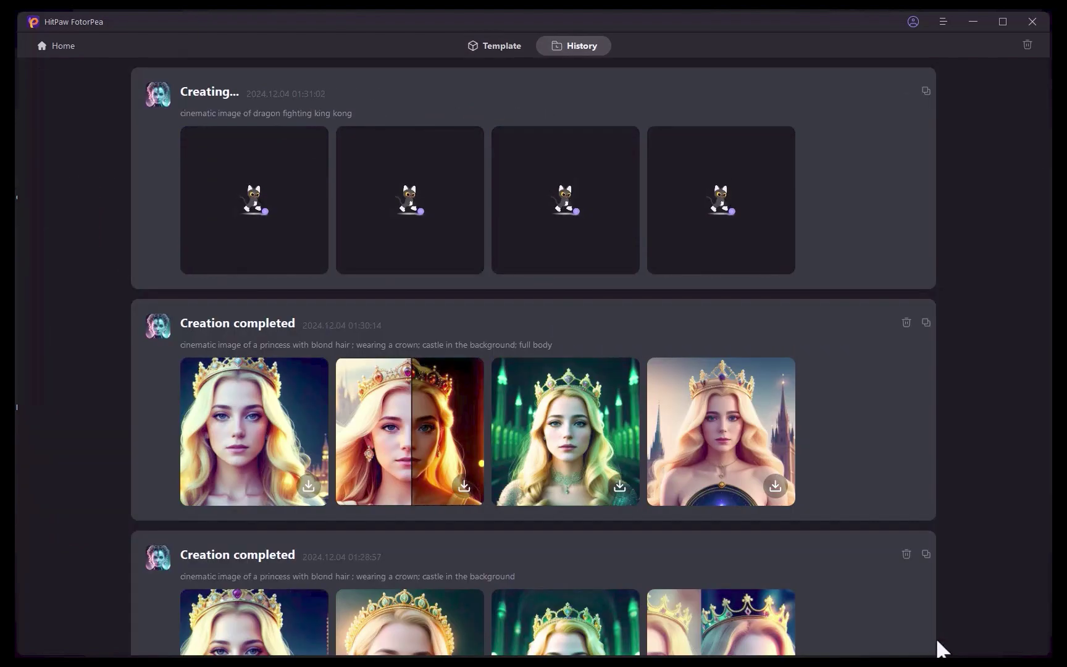